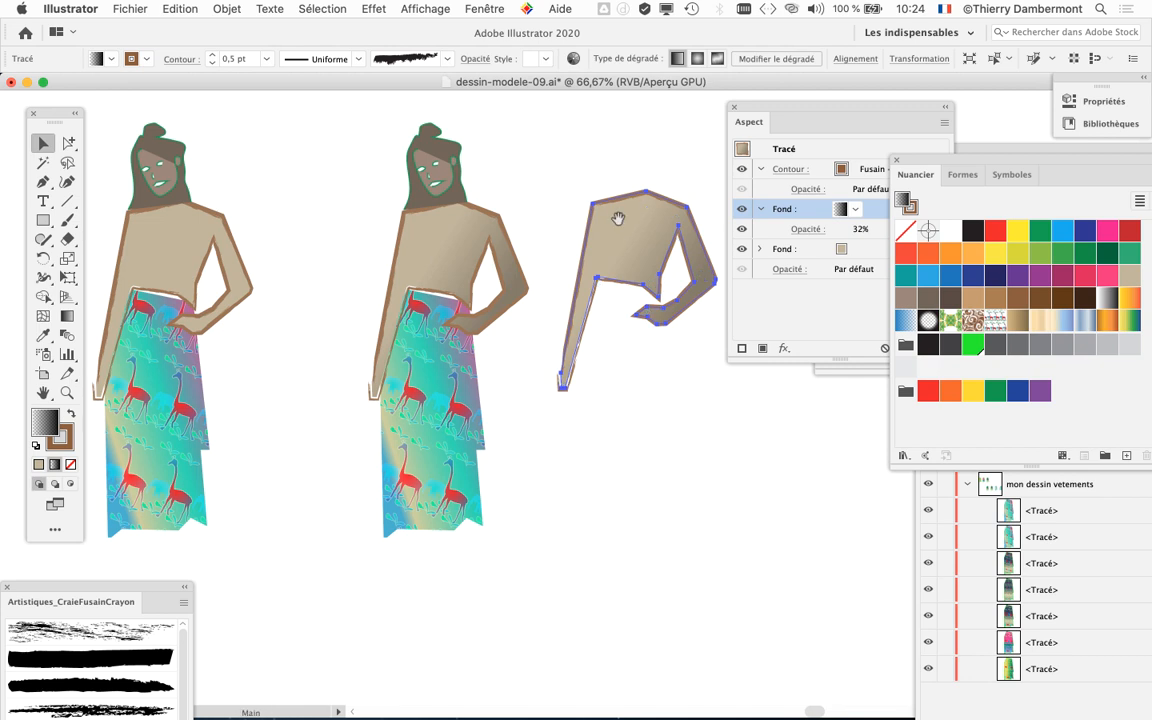
Set the charcoal stroke of the separate torso-and-arms shape to none.
drag(575, 217, 361, 212)
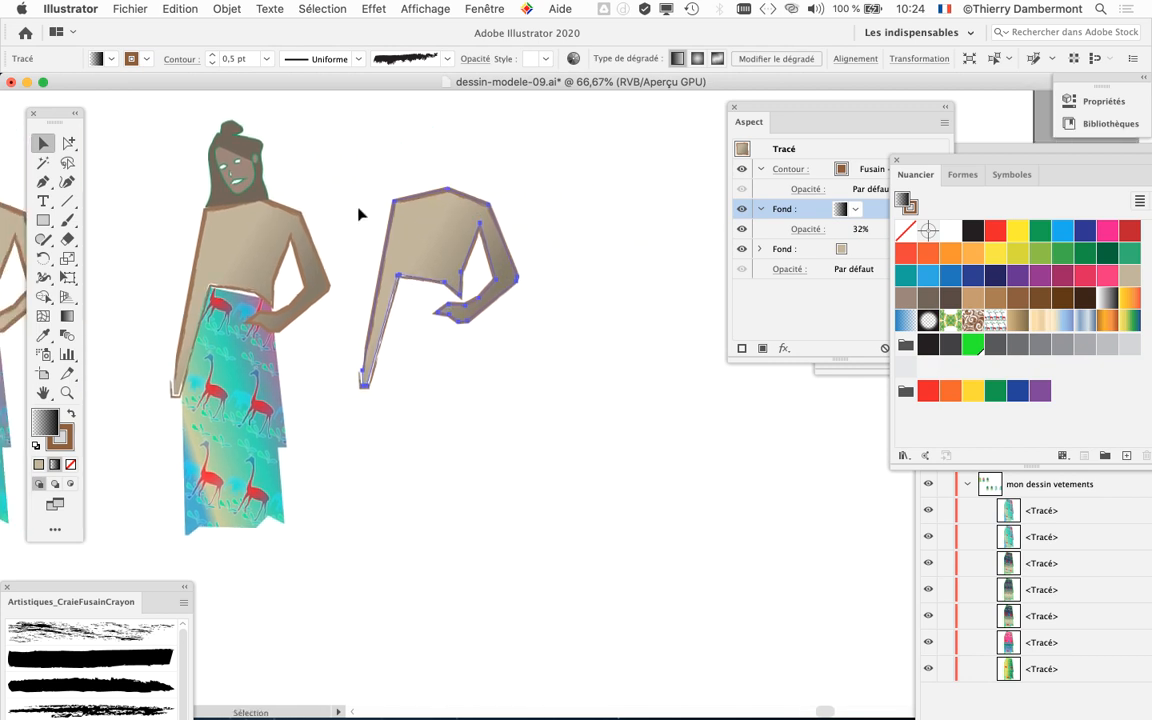
scroll(512, 243, up, 1)
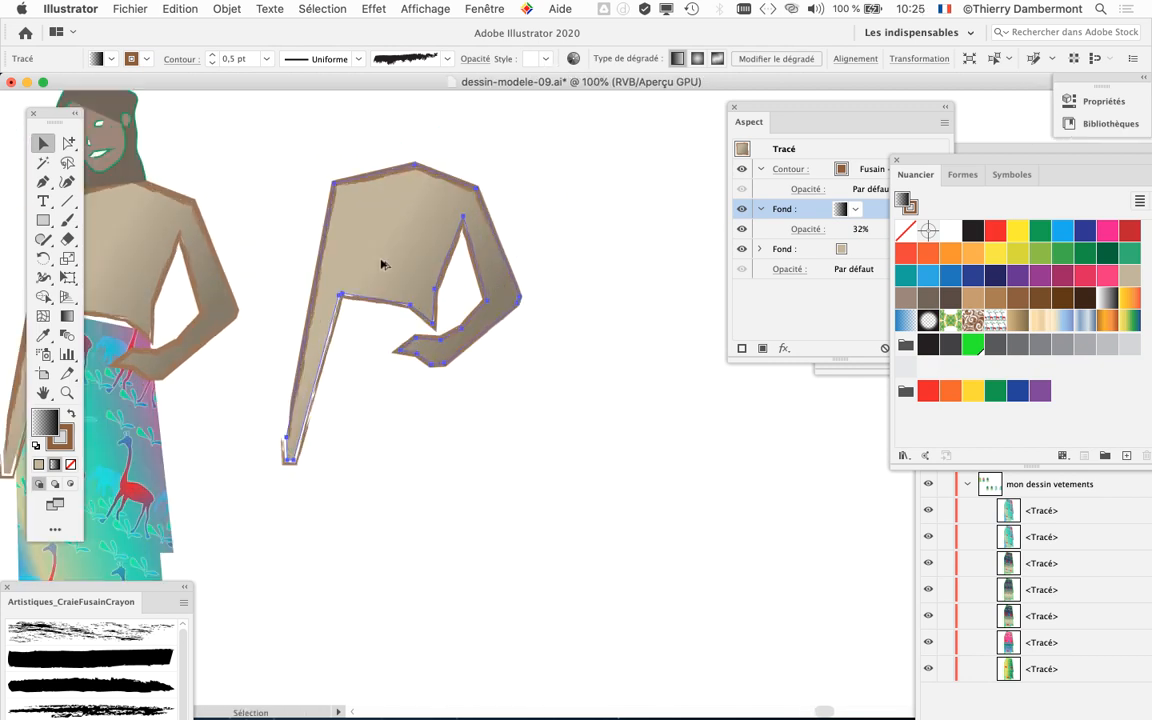
scroll(380, 250, up, 1)
scroll(500, 245, up, 3)
drag(776, 116, 637, 162)
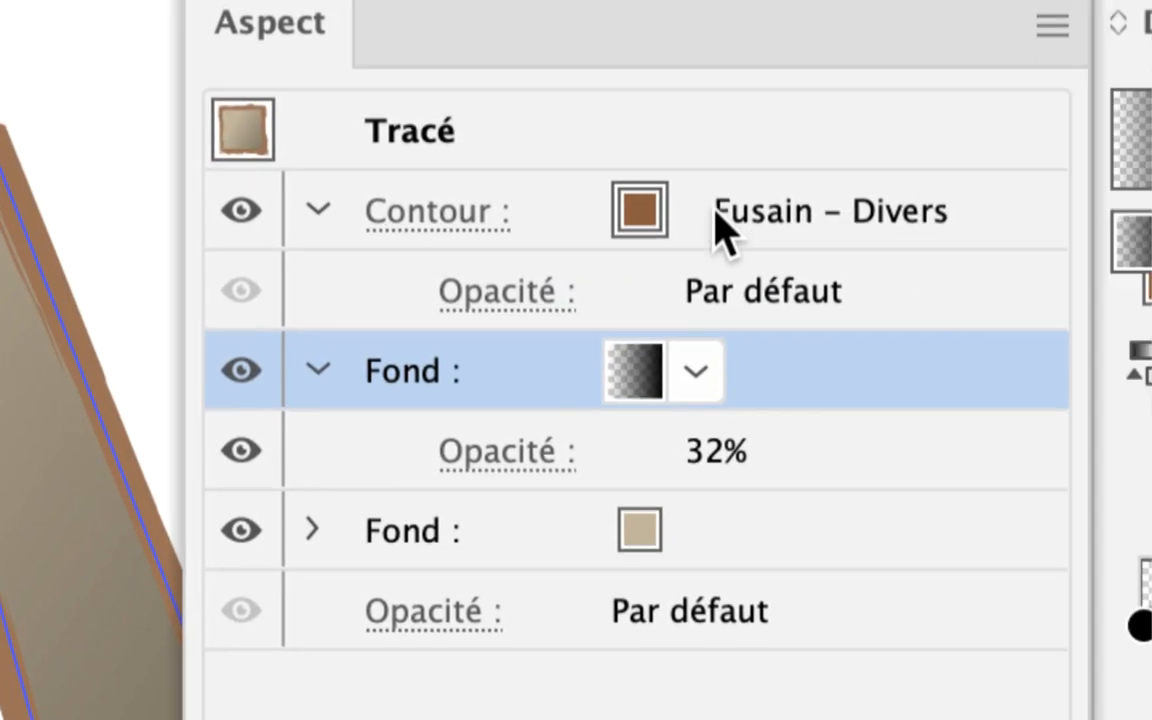
click(712, 215)
click(710, 215)
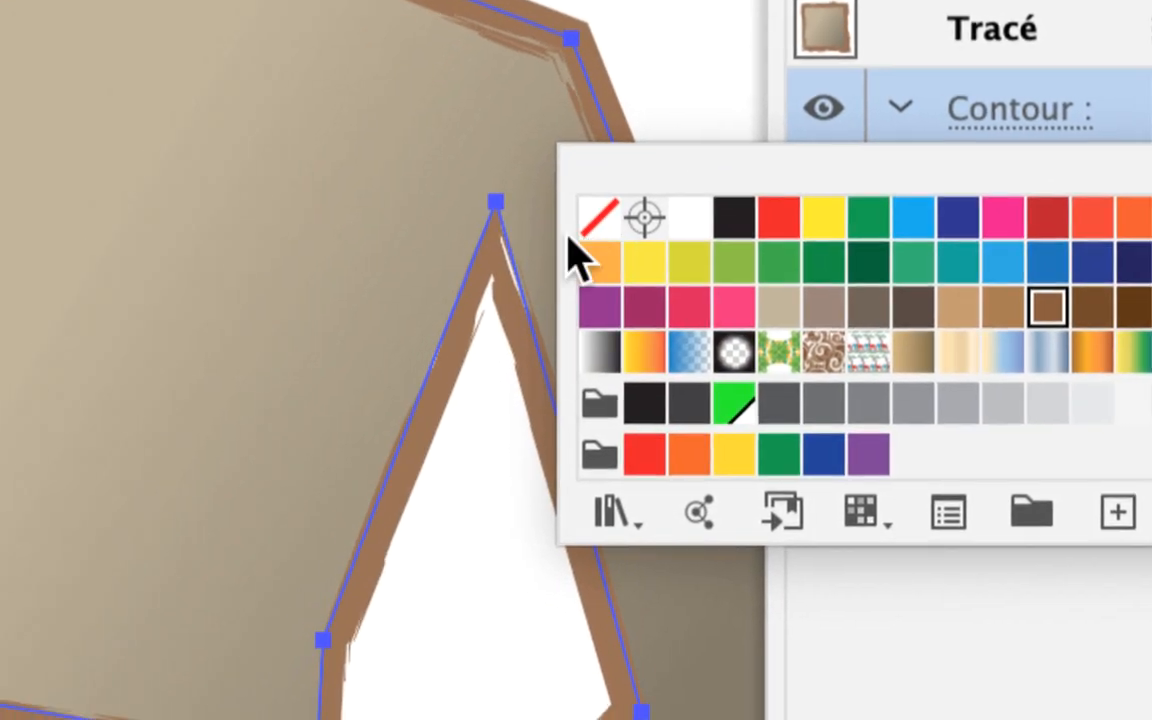
click(576, 228)
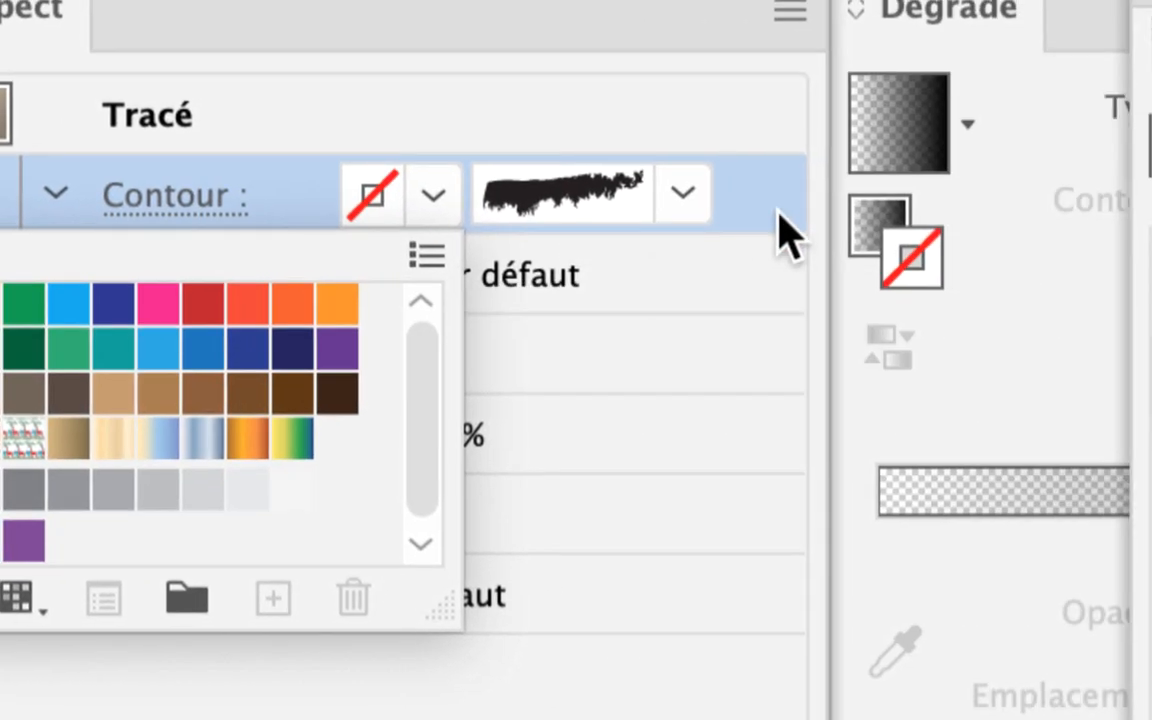
click(779, 211)
Delete the solid beige fill from the torso-and-arms shape, keeping its 32% opacity gradient fill.
click(720, 292)
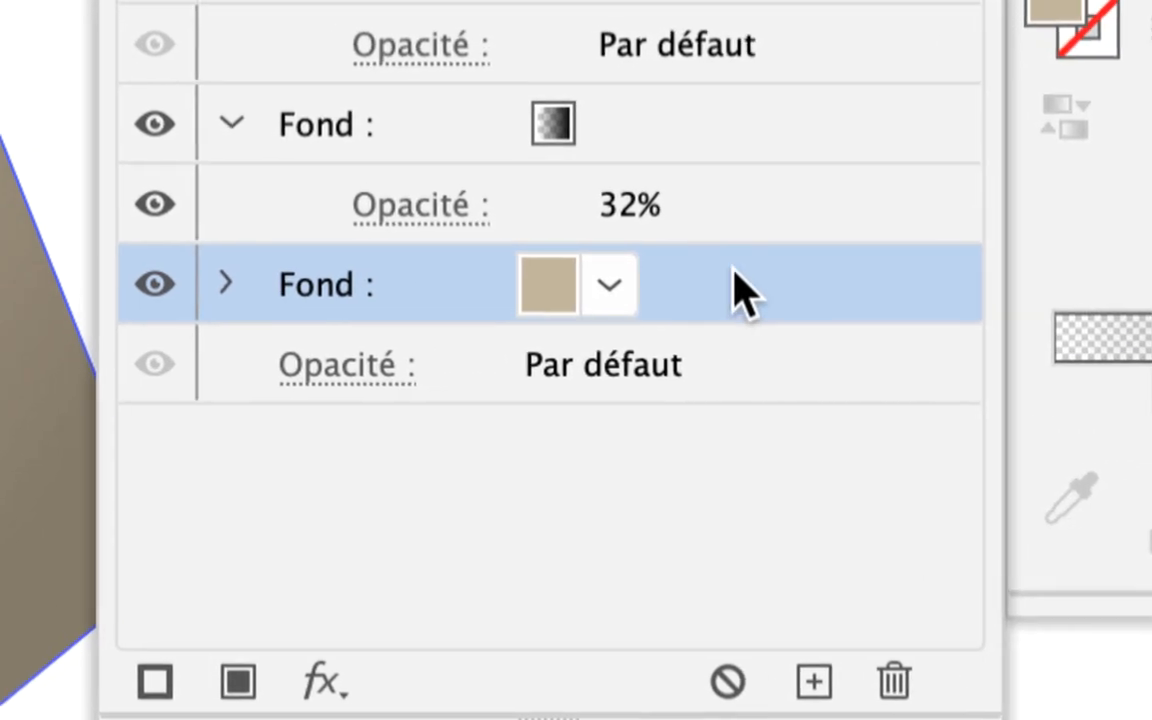
drag(745, 290, 893, 668)
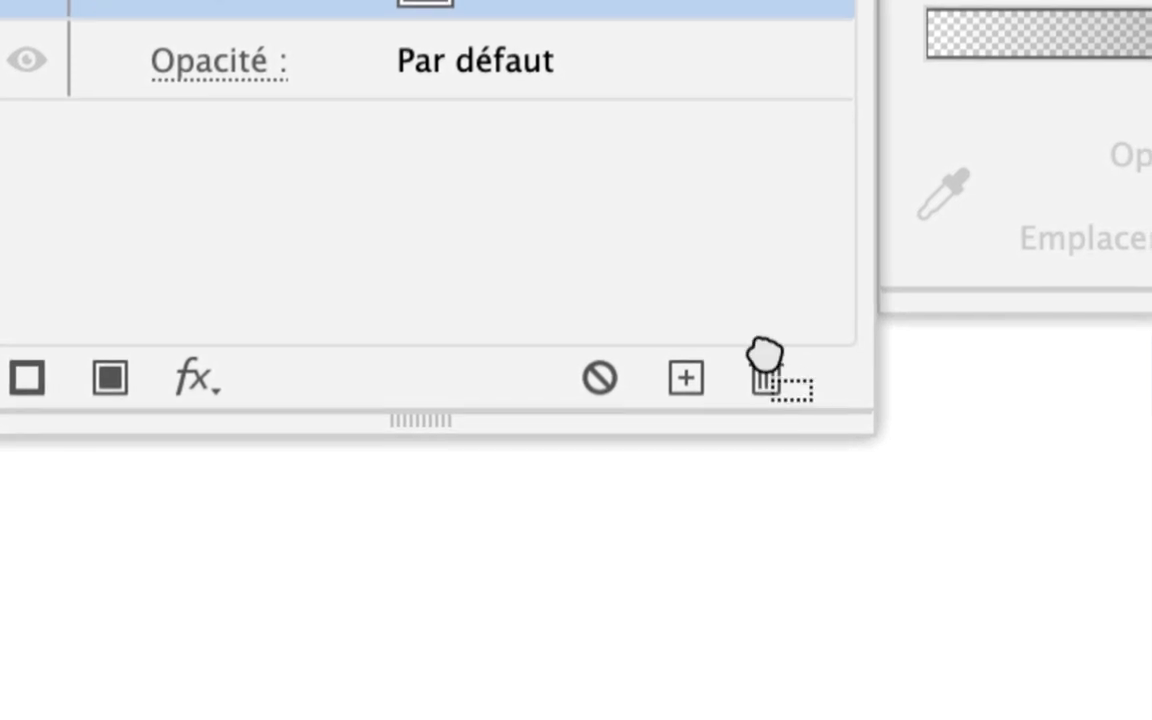
drag(765, 355, 766, 360)
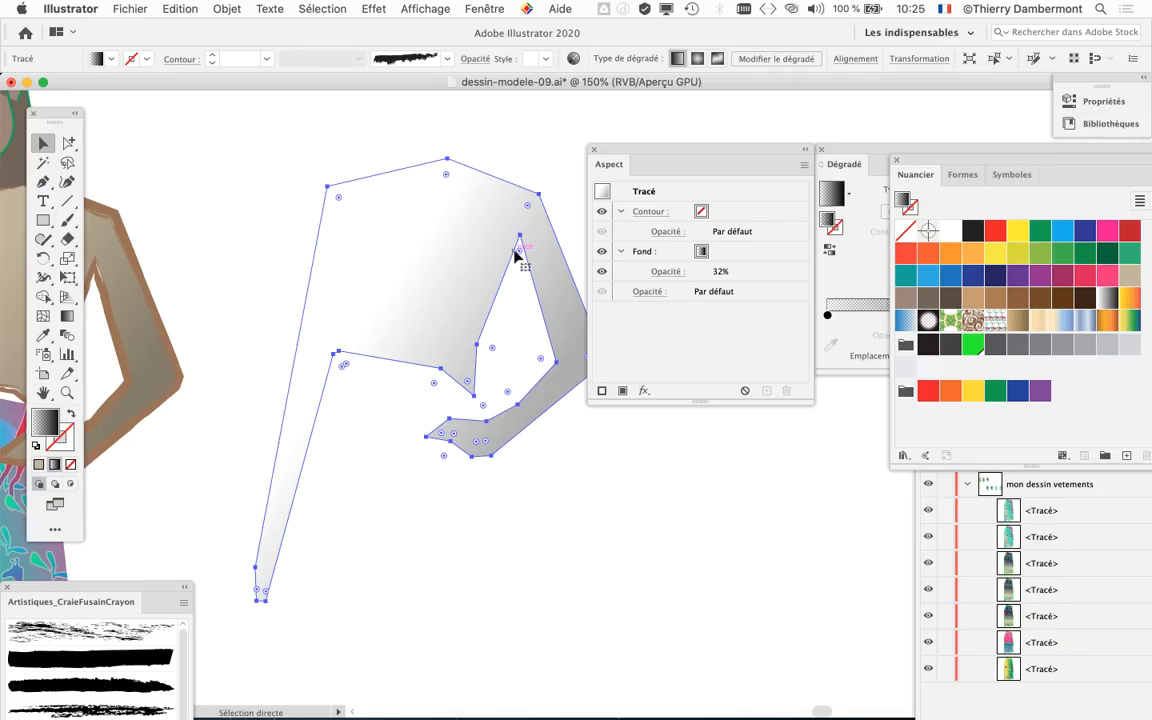
Display the document's graphic styles (Styles graphiques) with the shaded shape still selected.
drag(642, 149, 689, 123)
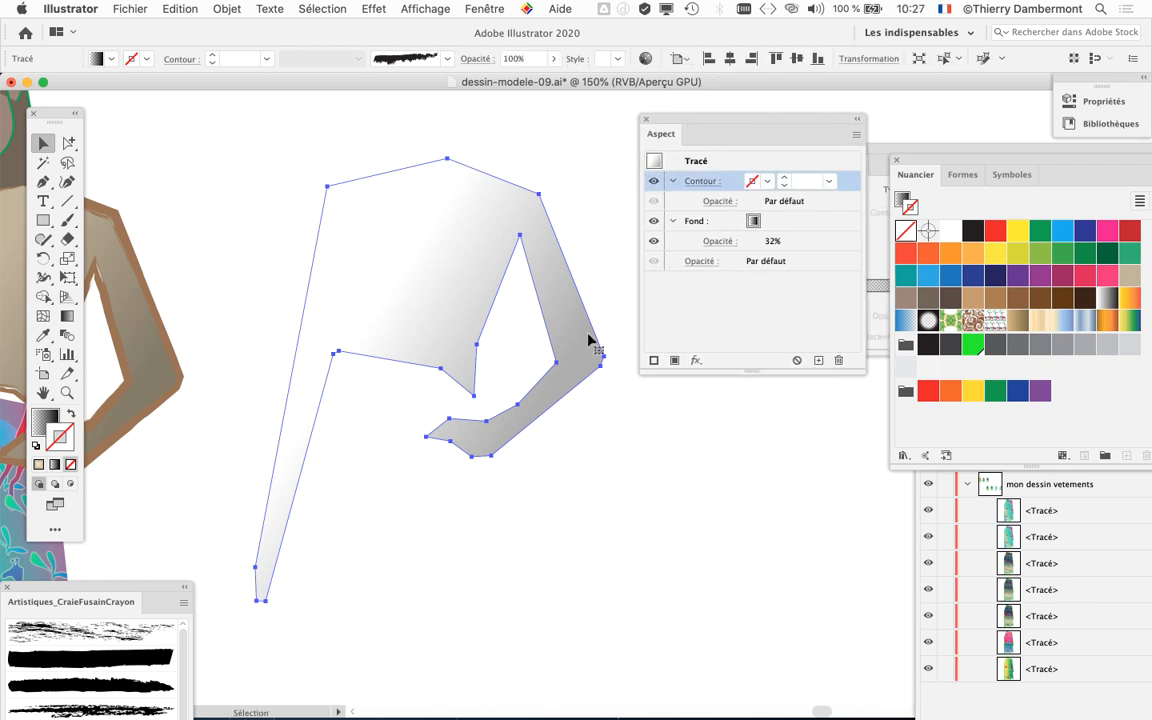
scroll(450, 334, right, 5)
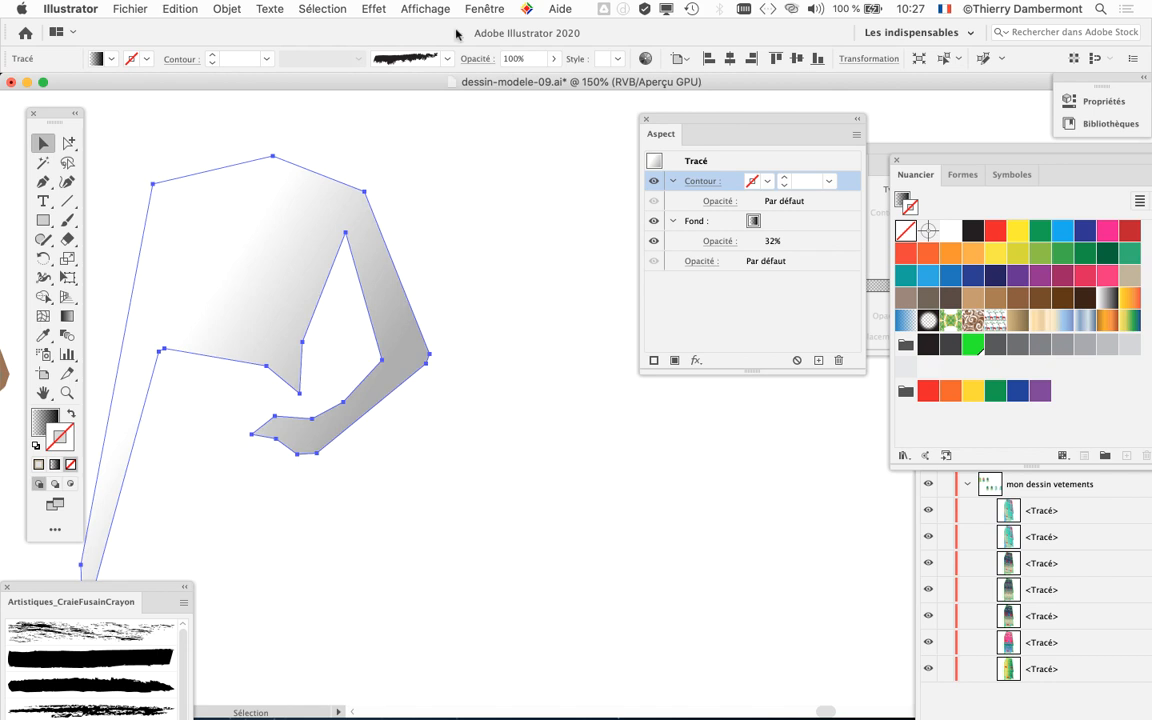
click(485, 8)
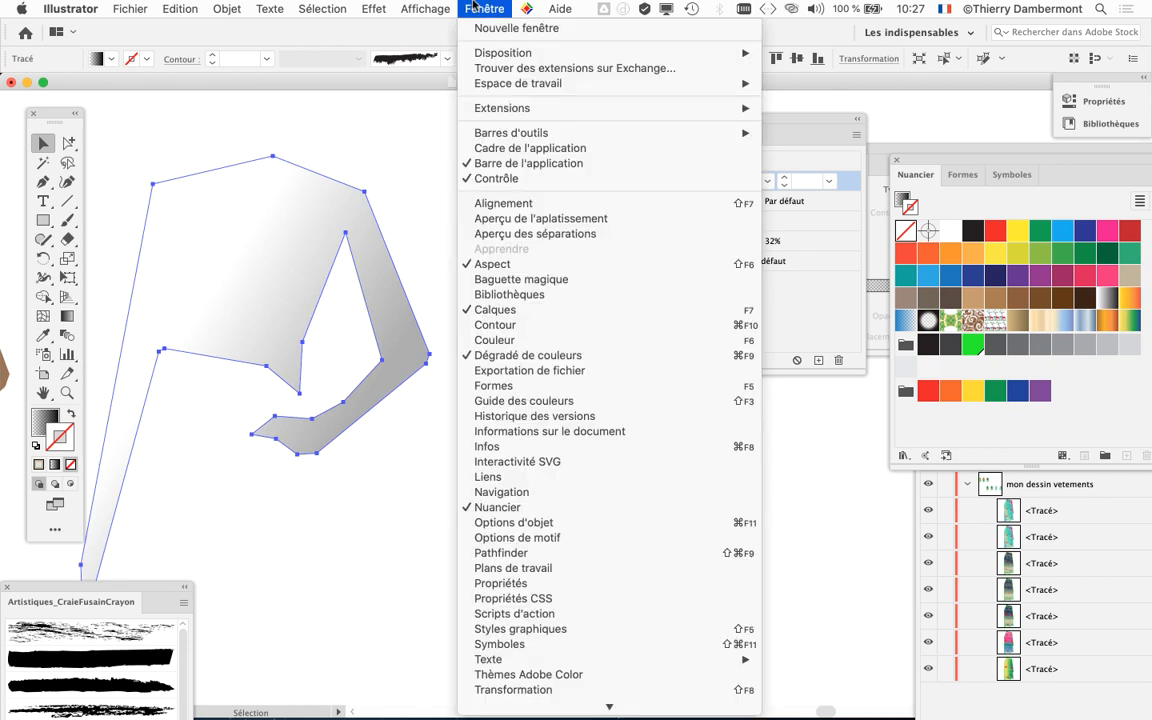
scroll(558, 548, down, 3)
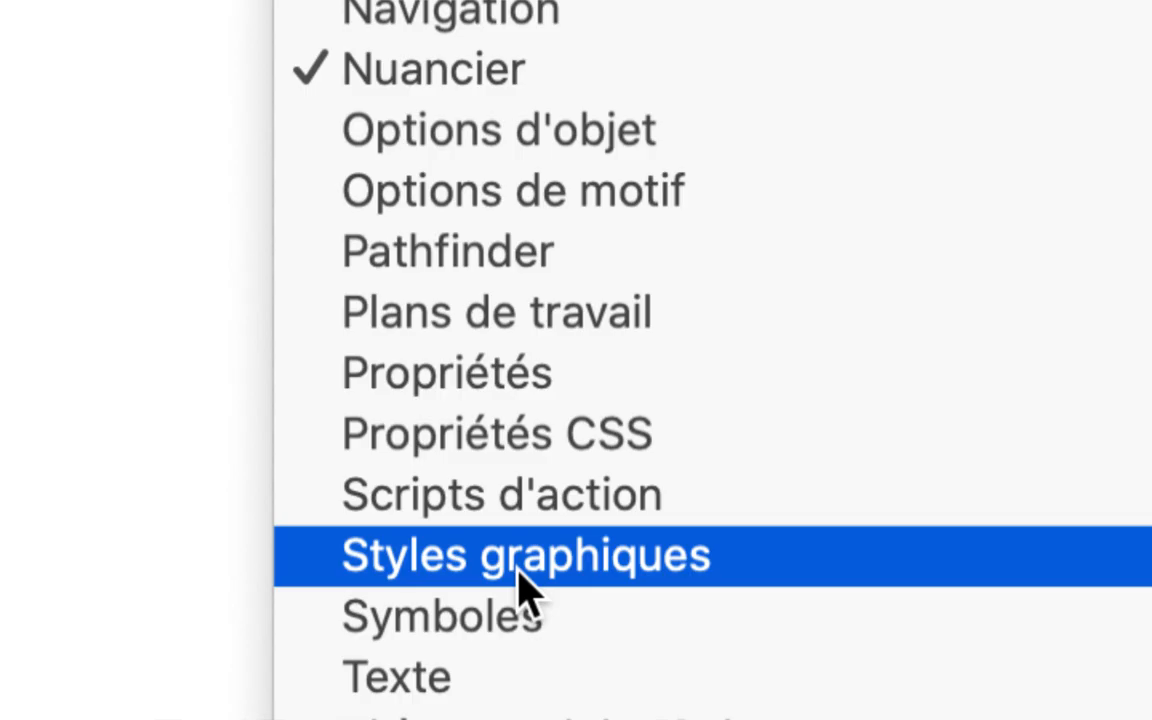
click(520, 585)
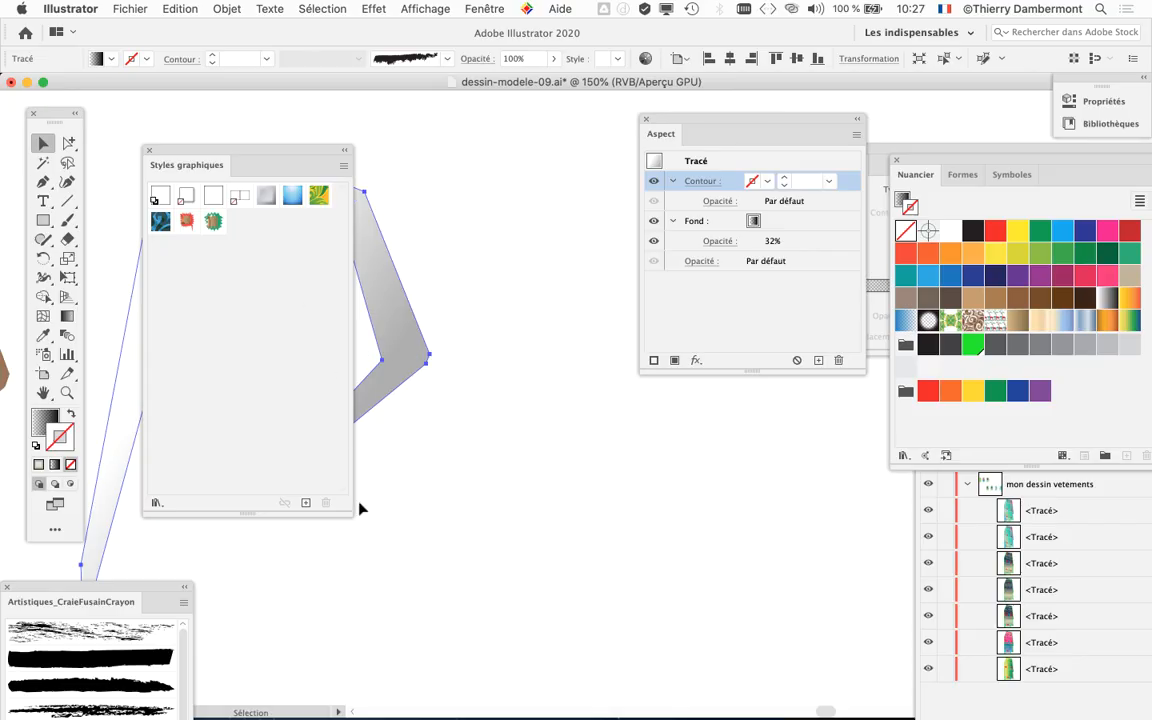
Save the selected shape's transparent gradient shading as a new graphic style.
drag(350, 516, 355, 257)
drag(247, 150, 576, 129)
drag(704, 126, 856, 136)
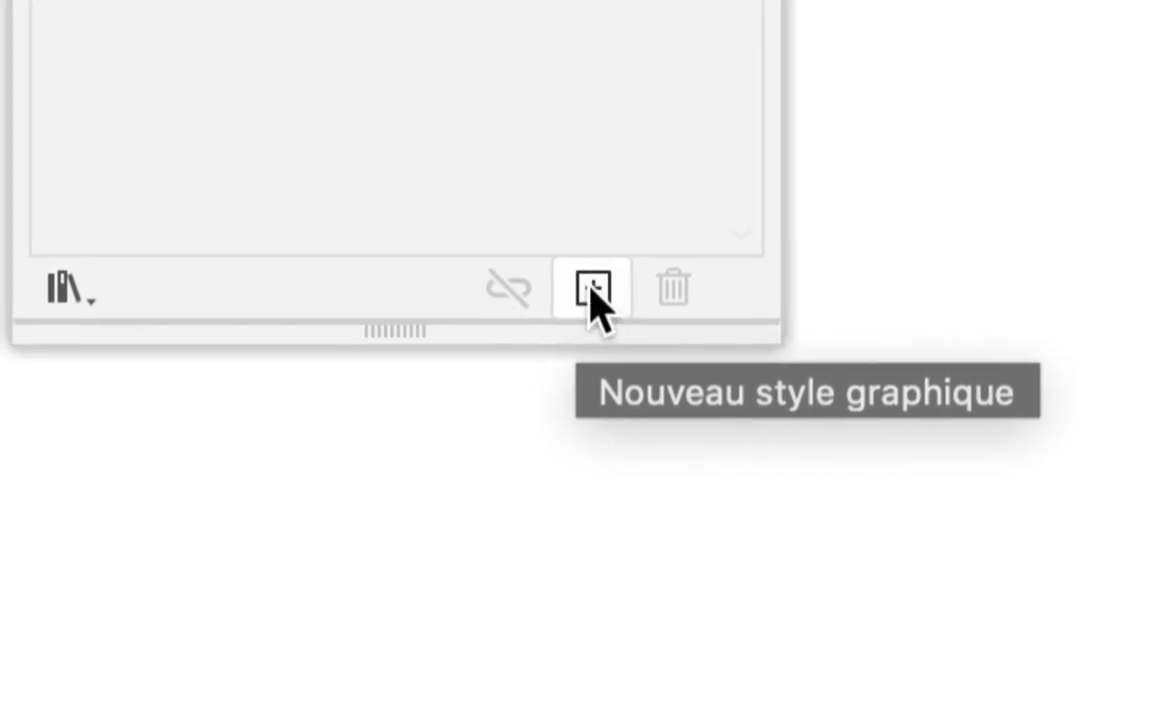
click(592, 290)
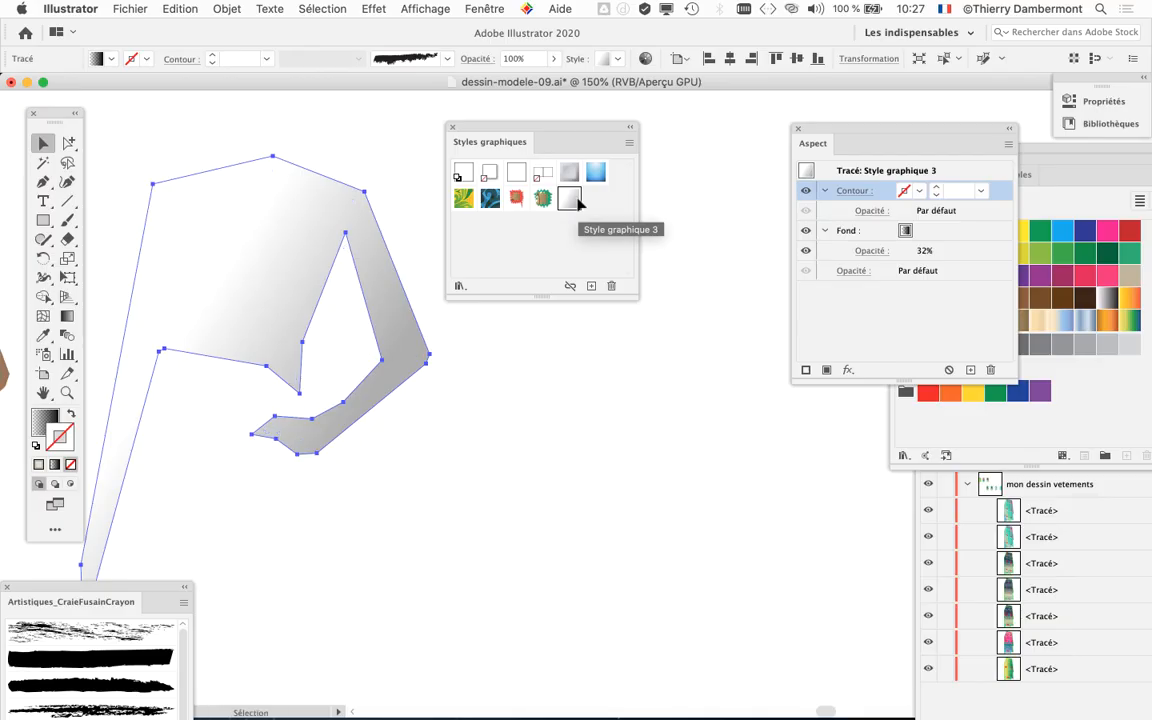
Delete the separate torso-and-arms shape used to define the shading style.
drag(577, 130, 620, 171)
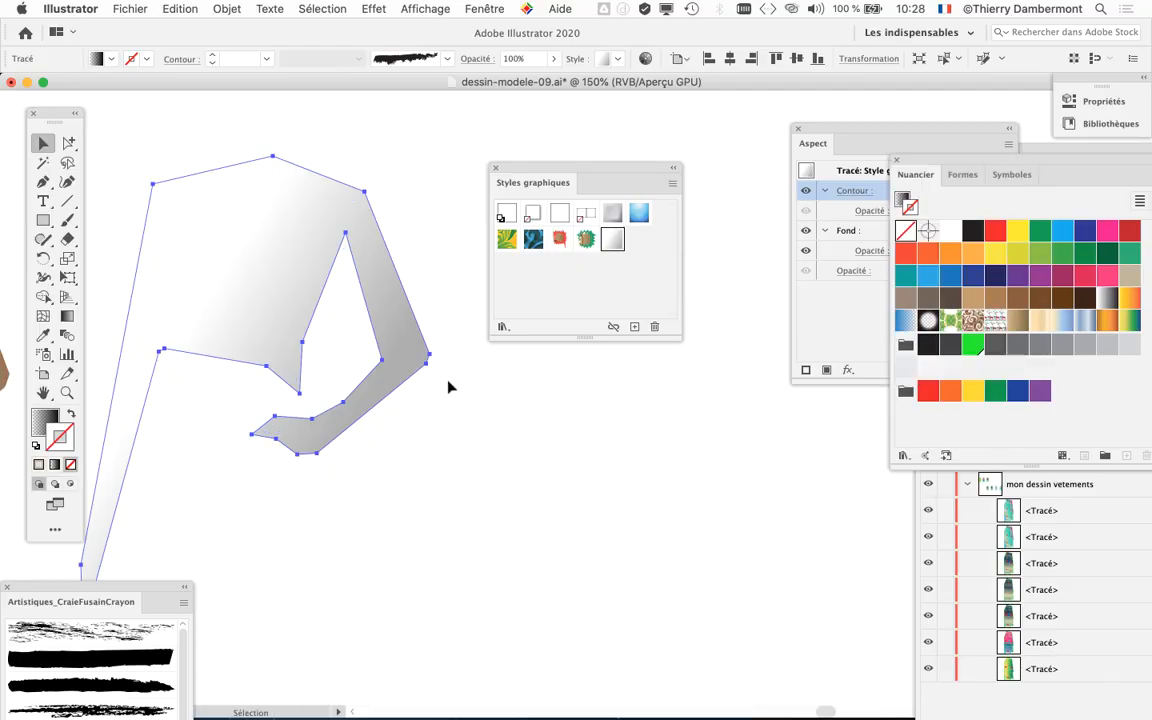
scroll(370, 485, down, 2)
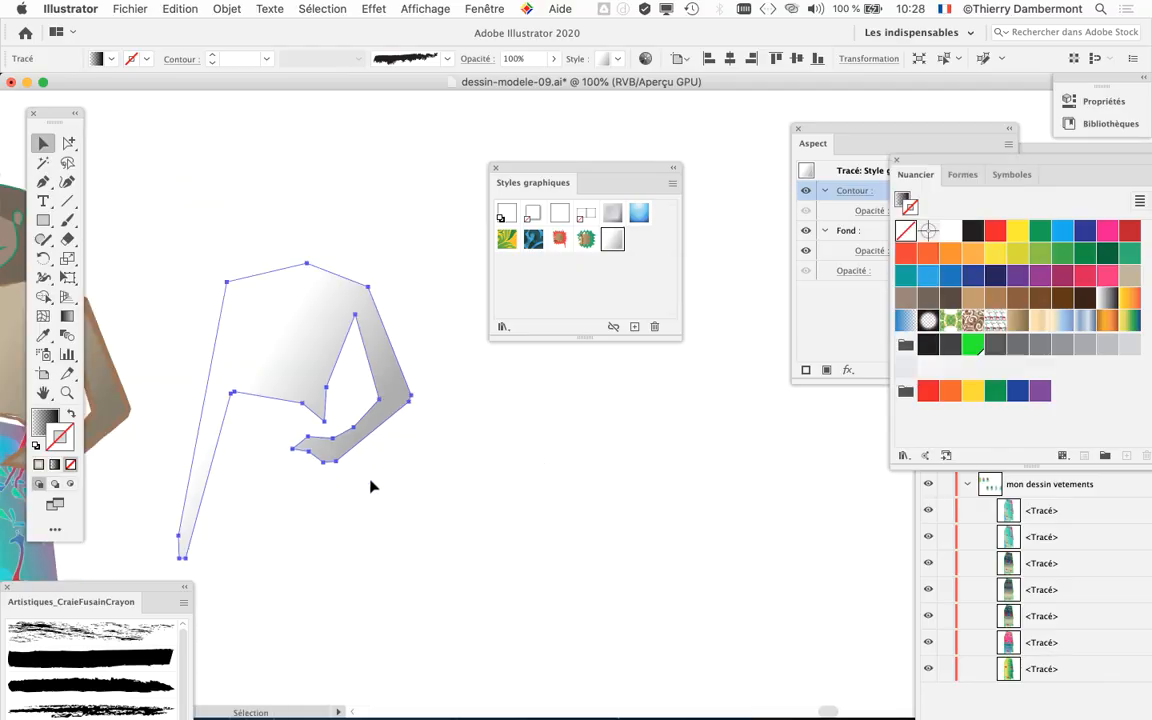
drag(366, 478, 622, 395)
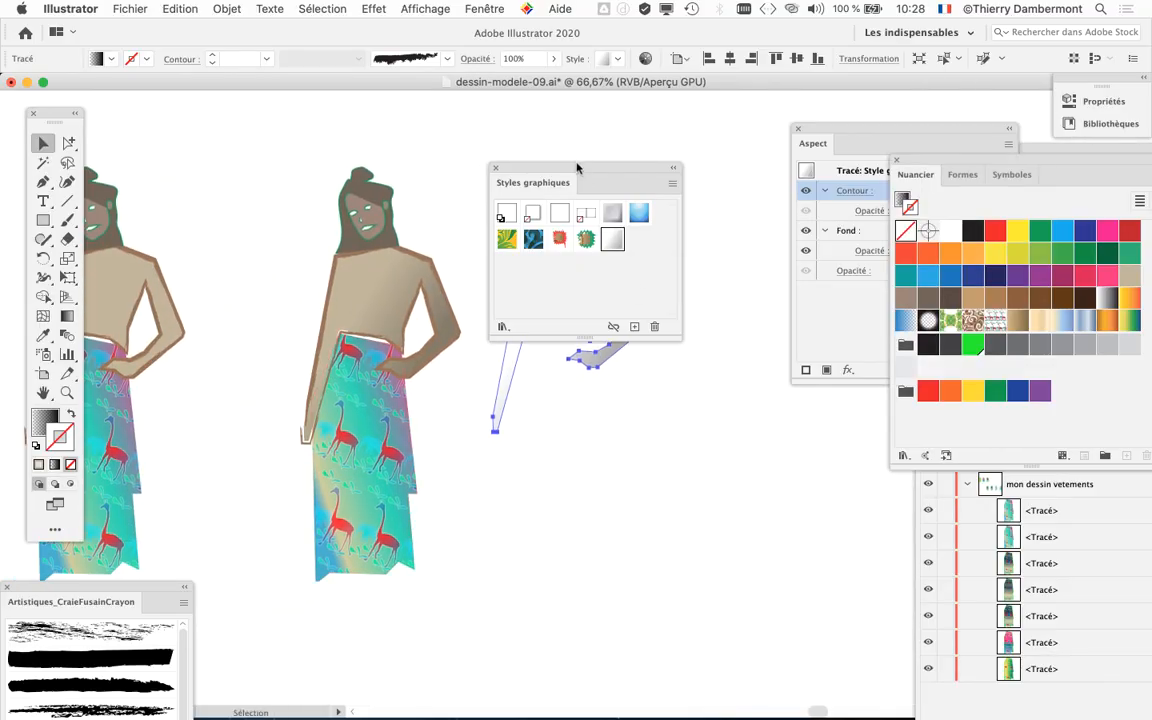
drag(576, 168, 653, 519)
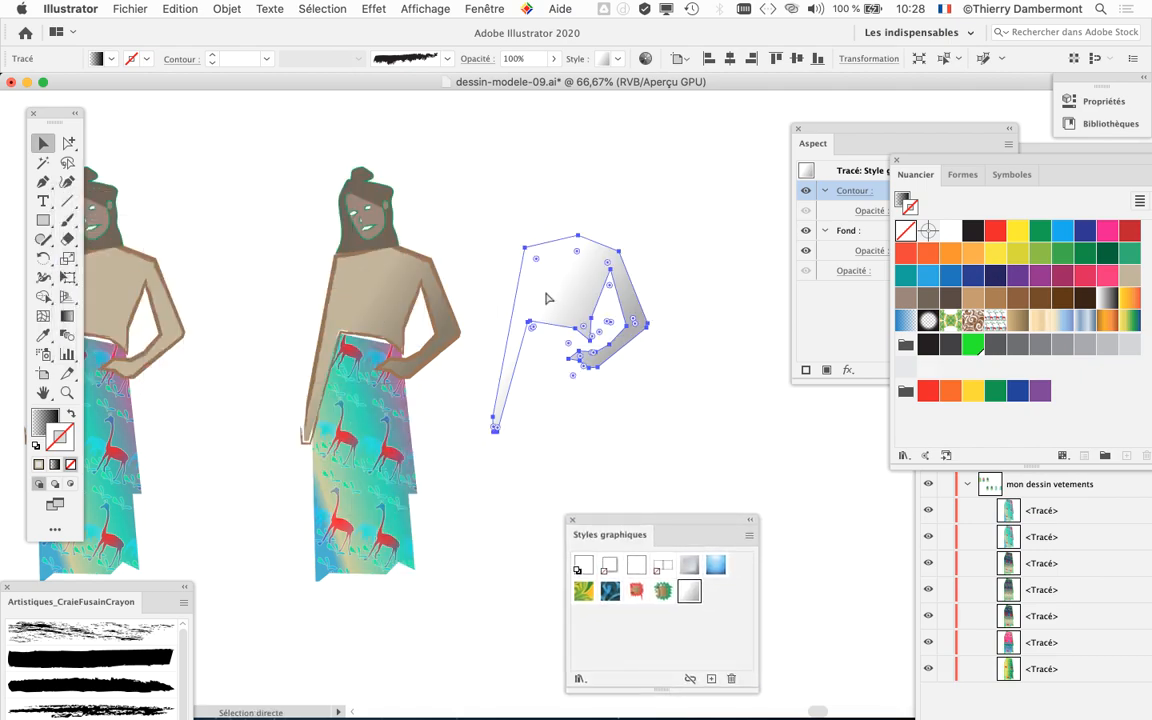
key(BackSpace)
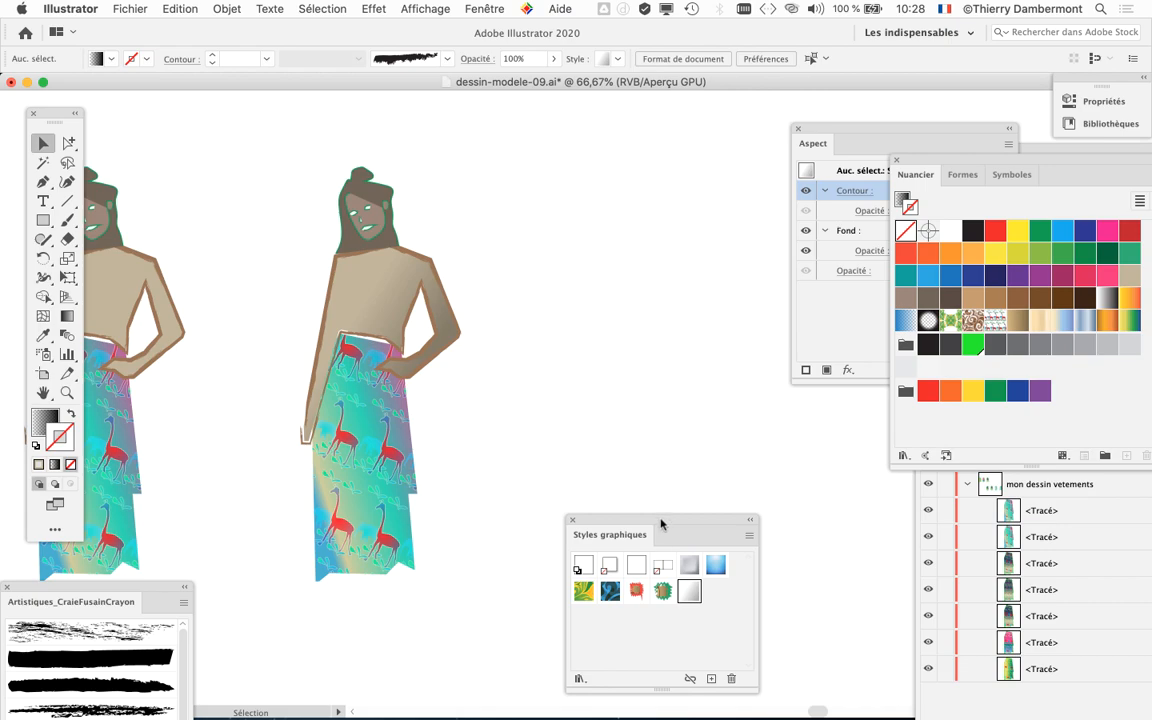
Select the giraffe-patterned skirt of the rightmost figure, the one with the shaded torso.
drag(661, 523, 607, 194)
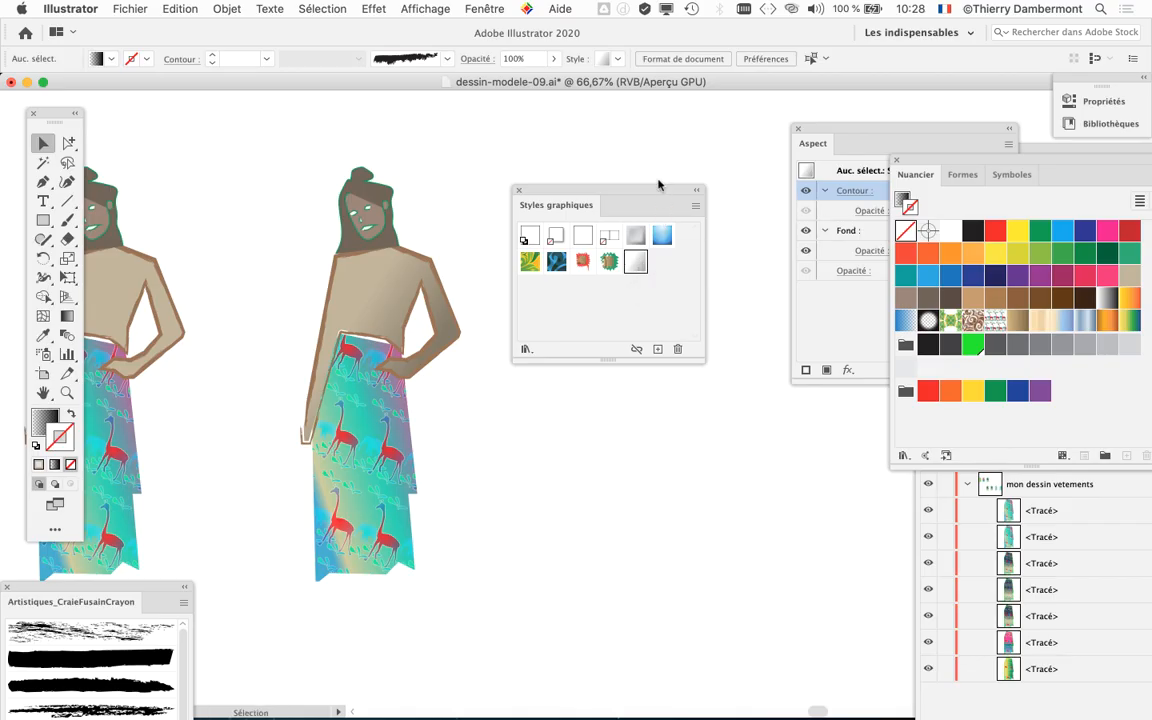
drag(553, 193, 779, 444)
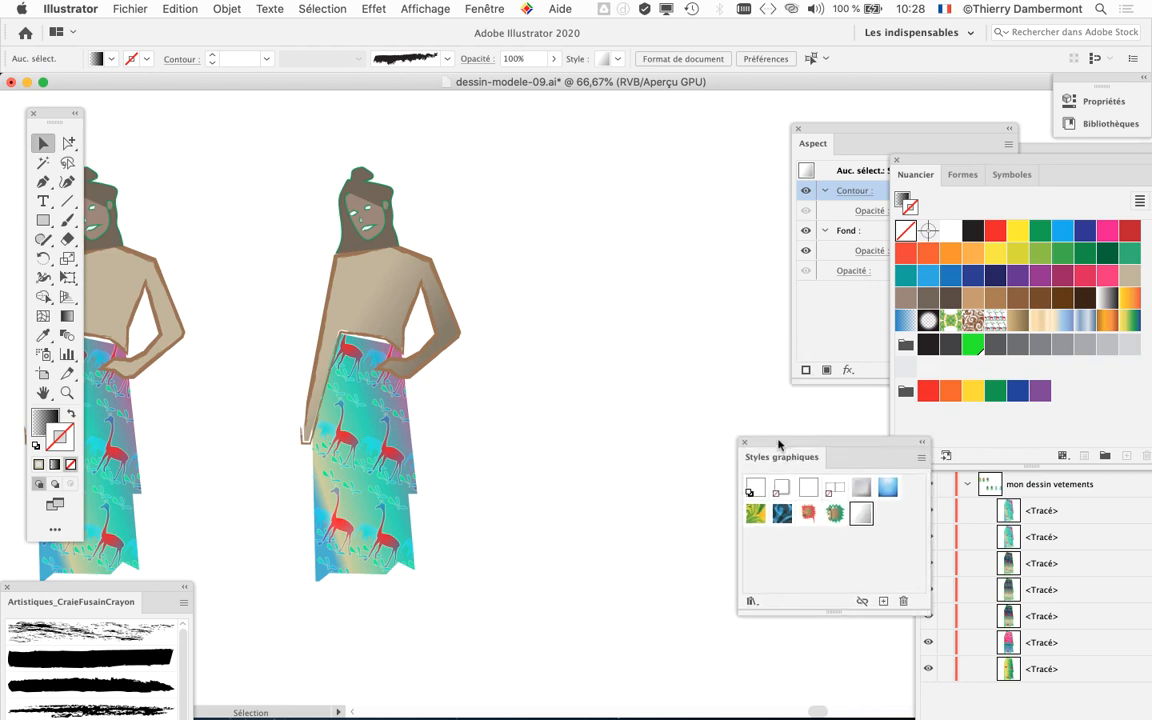
key(super+minus)
drag(238, 435, 361, 399)
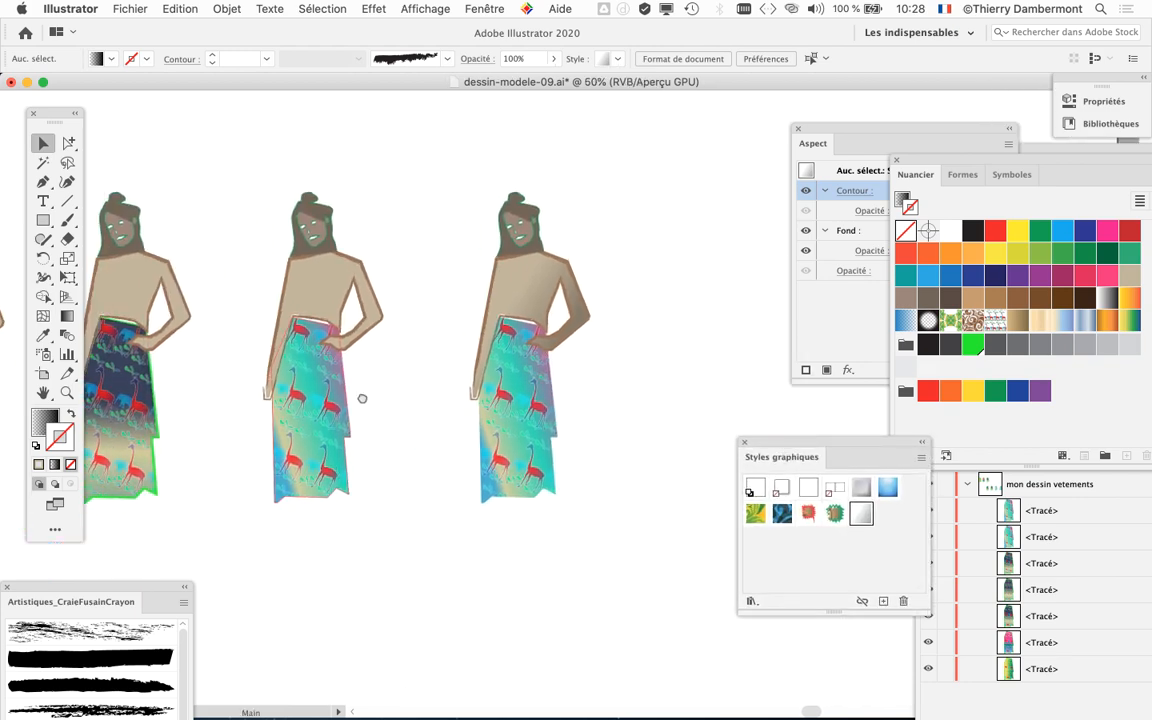
scroll(332, 440, up, 2)
scroll(332, 440, down, 2)
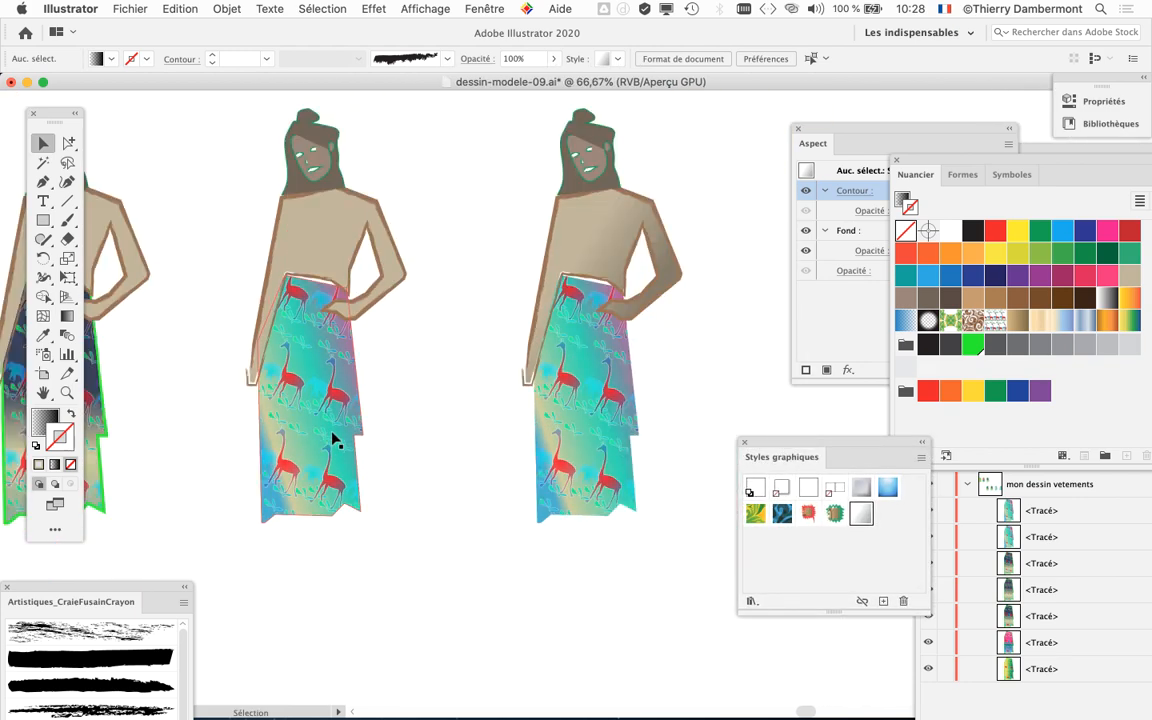
scroll(500, 400, up, 3)
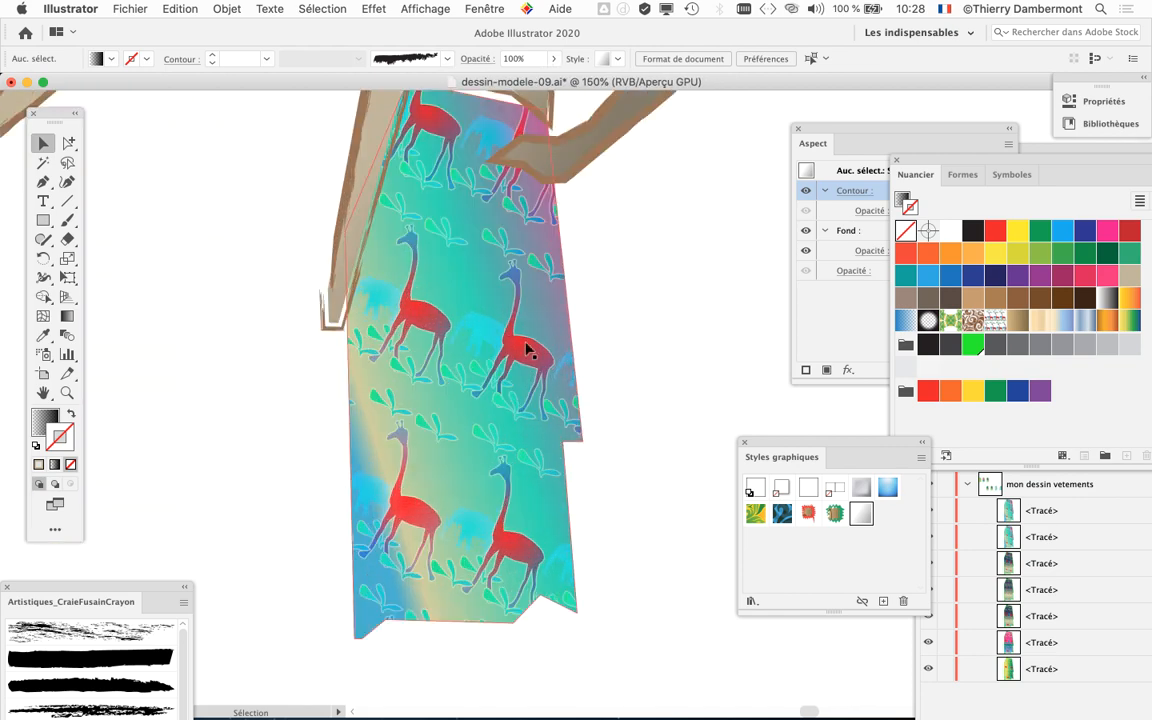
drag(410, 400, 410, 389)
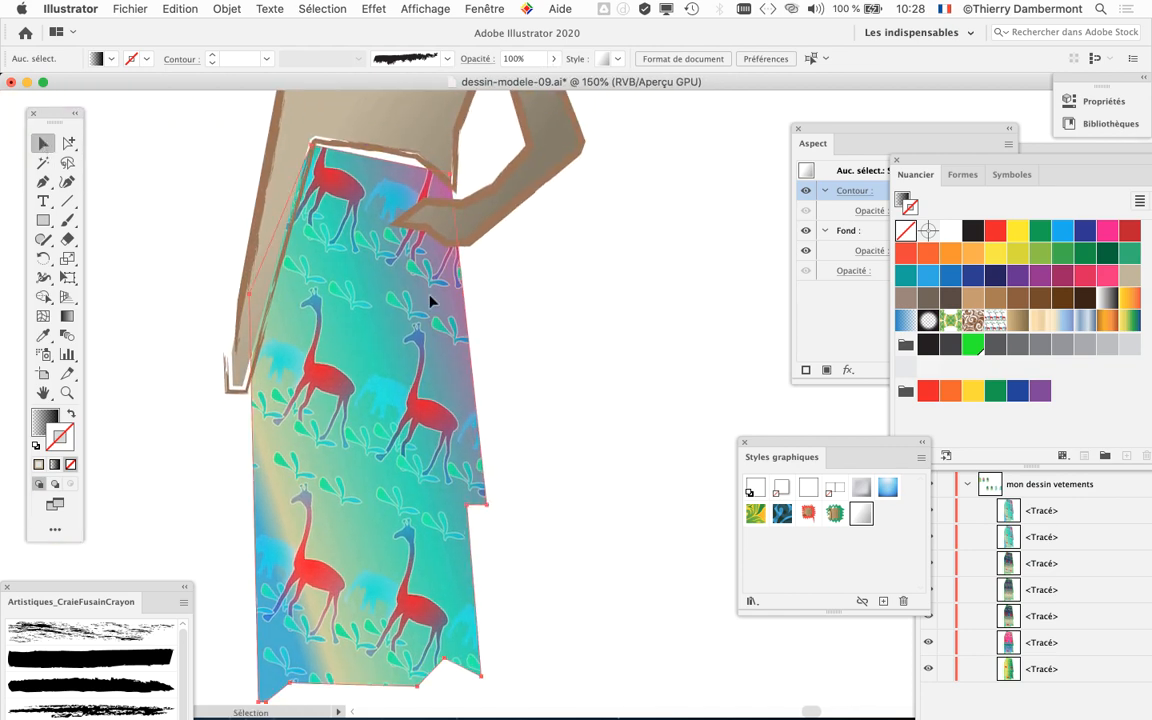
click(390, 268)
scroll(420, 468, down, 2)
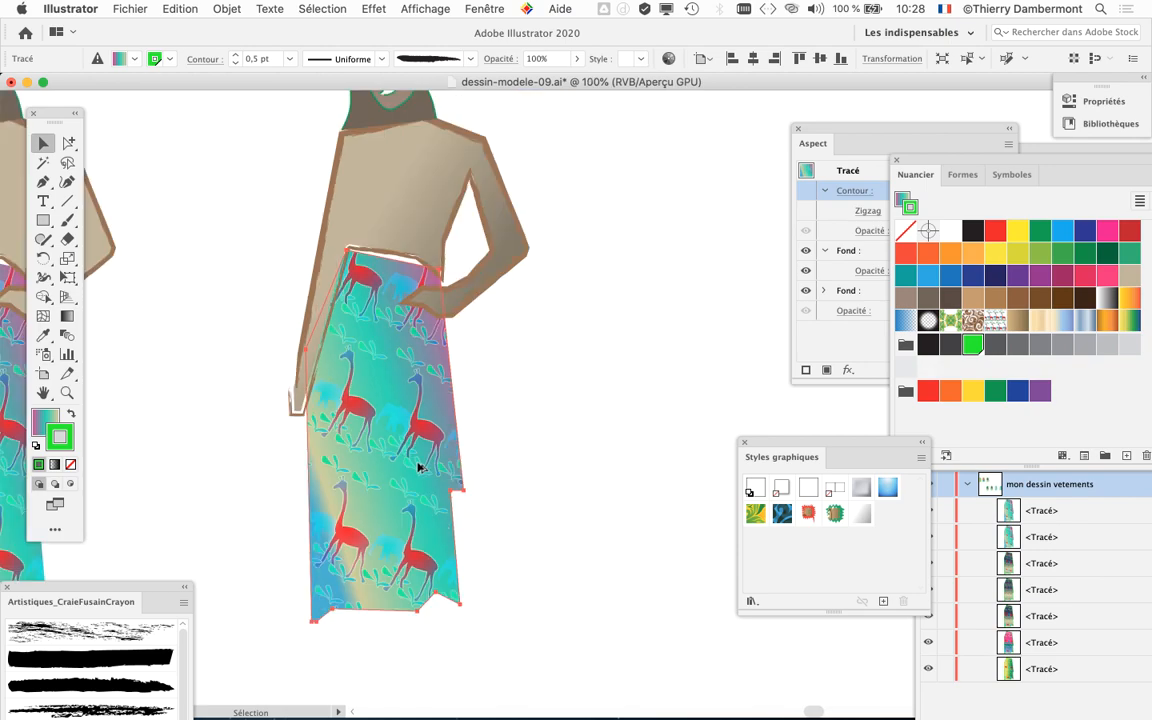
drag(396, 467, 352, 366)
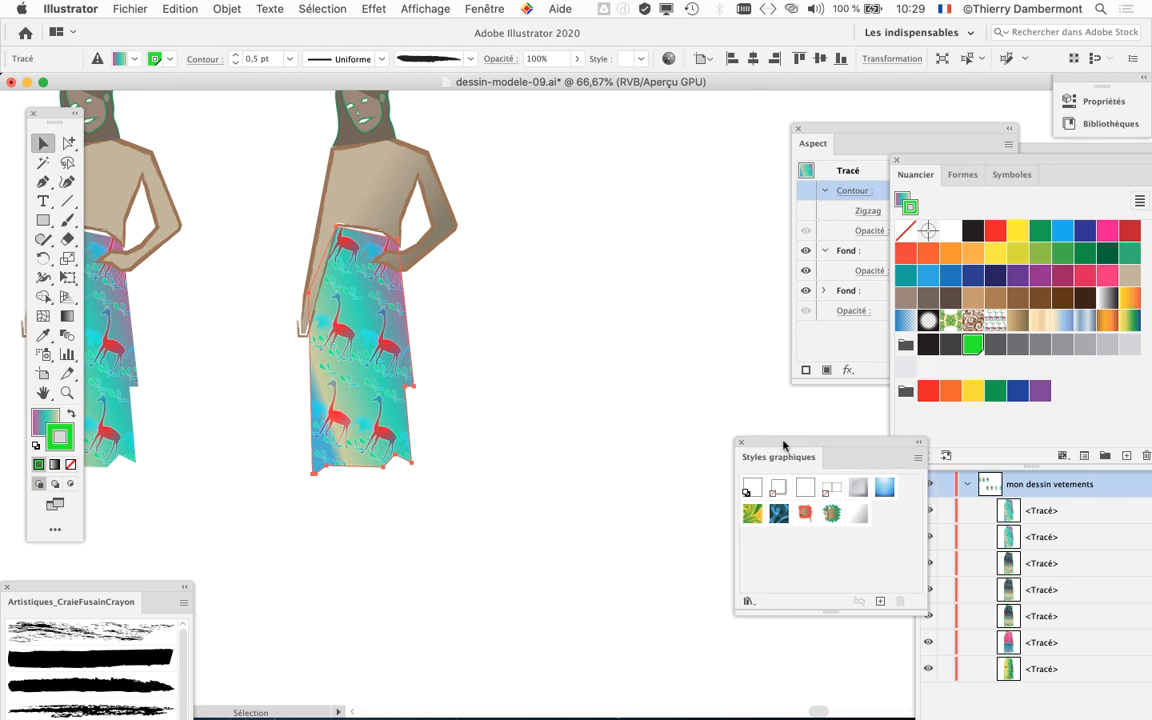
Try applying Style graphique 3 directly to the selected skirt, and undo the style change.
drag(806, 445, 580, 137)
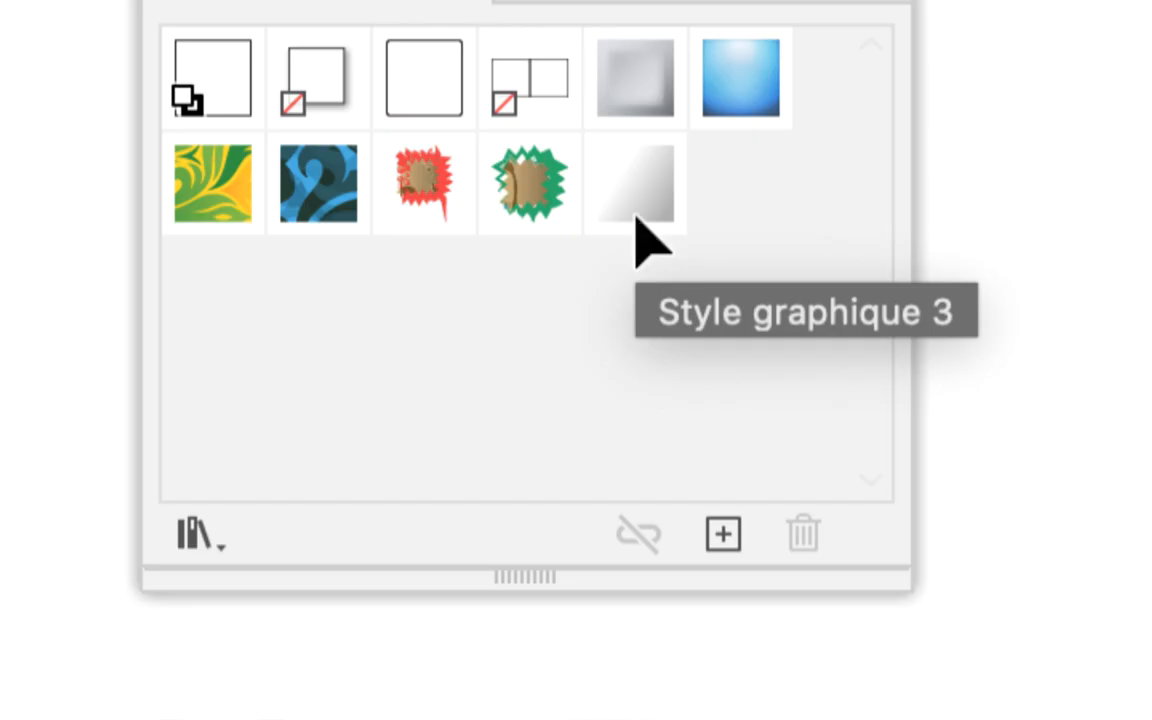
click(637, 212)
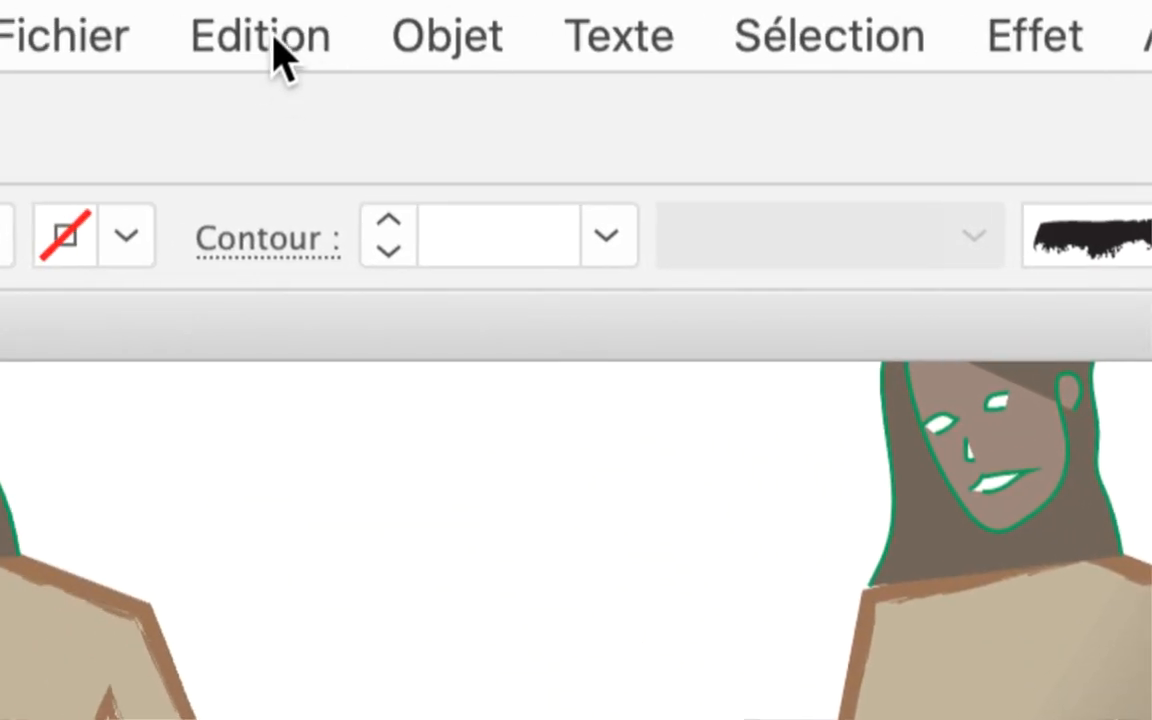
click(275, 42)
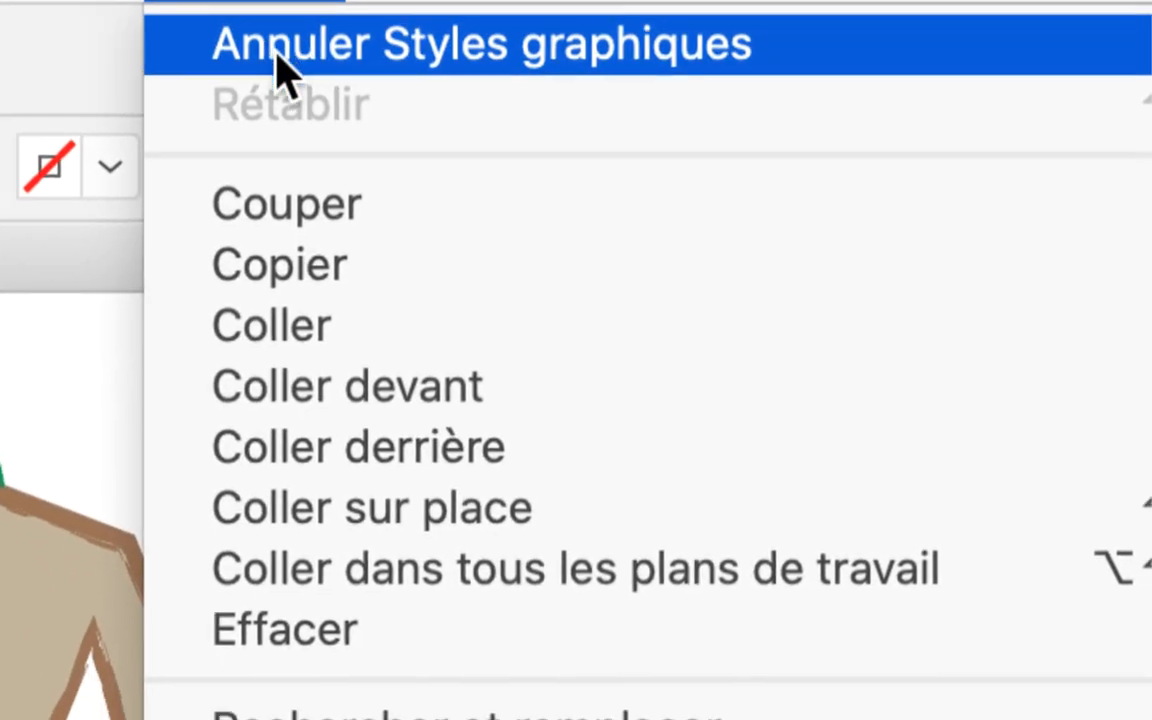
click(279, 55)
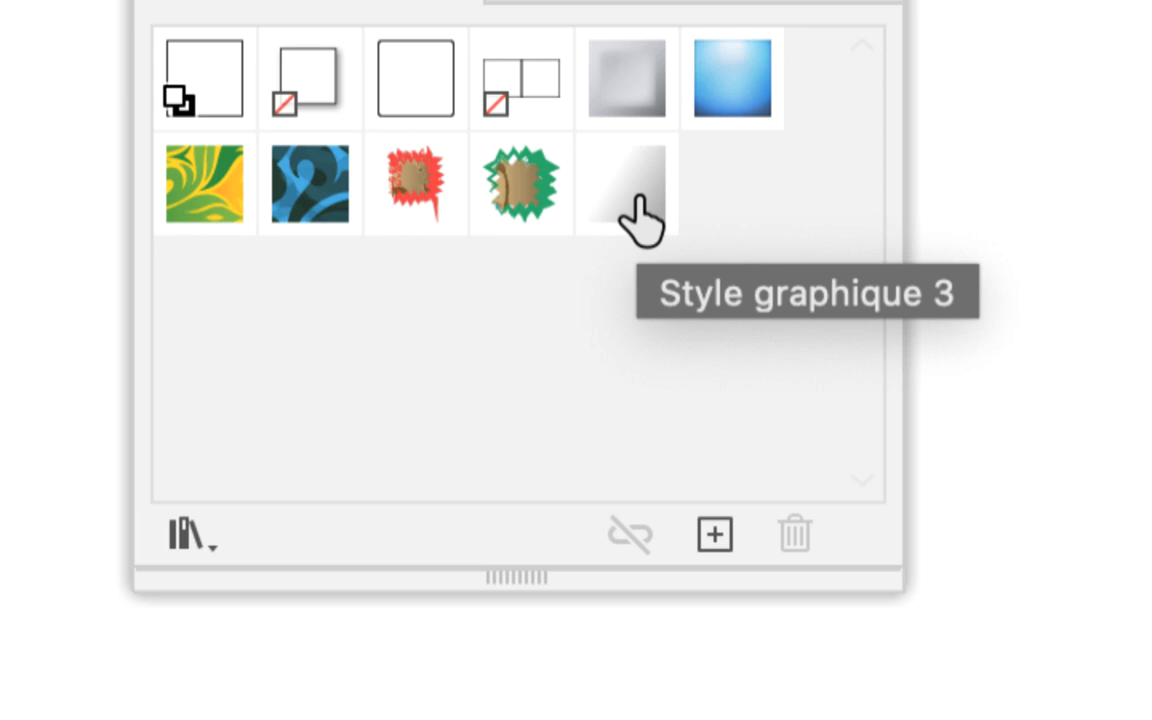
Add Style graphique 3 to the skirt's existing appearance without replacing it, and bring its list of fills into view.
alt+click(637, 197)
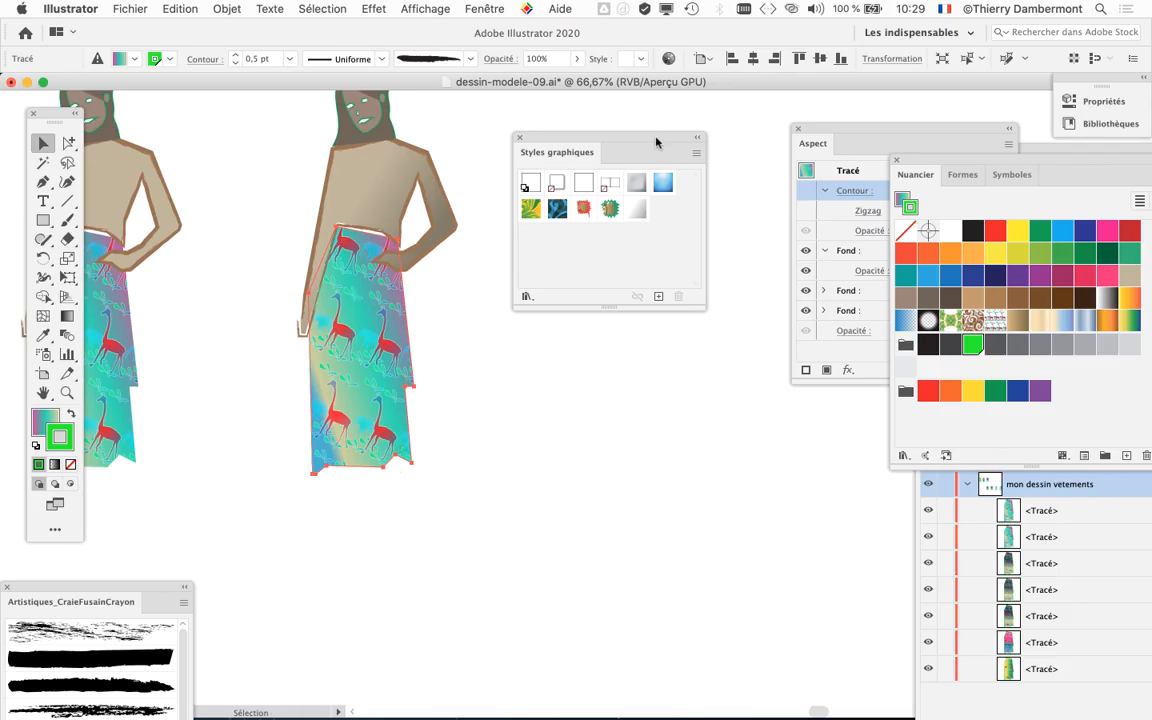
drag(656, 142, 452, 549)
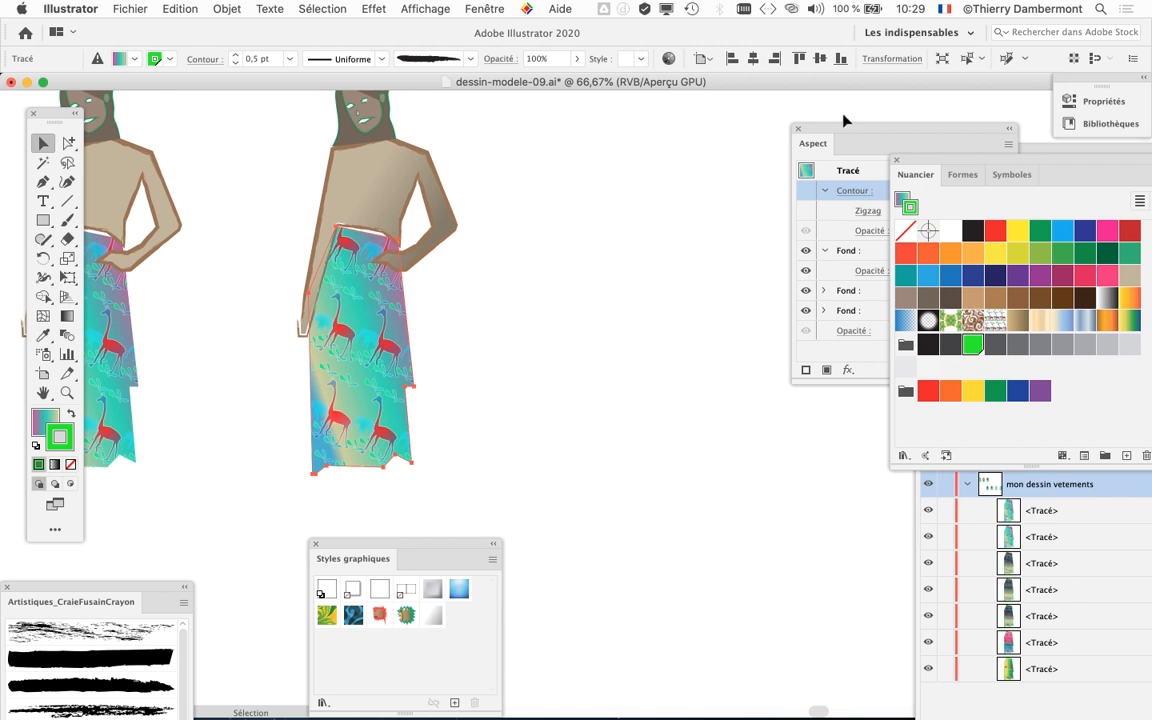
drag(843, 122, 616, 150)
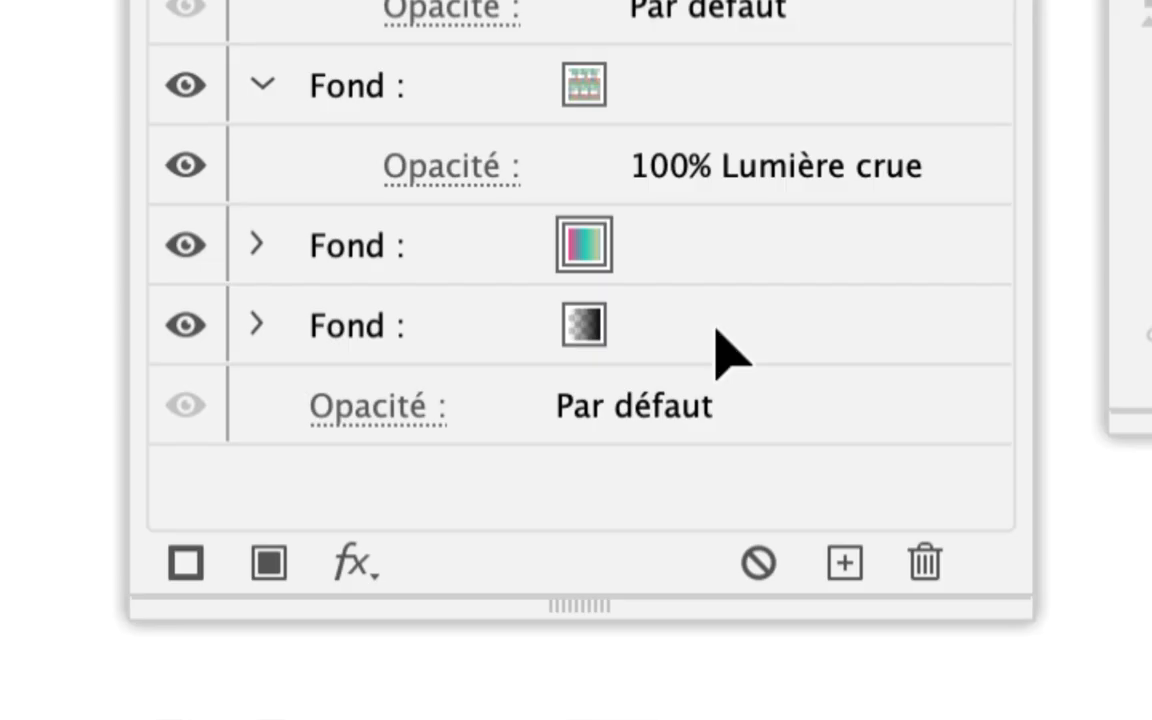
Move the transparent black gradient fill between the skirt's giraffe pattern fill and its multicoloured gradient fill, and select it.
click(730, 350)
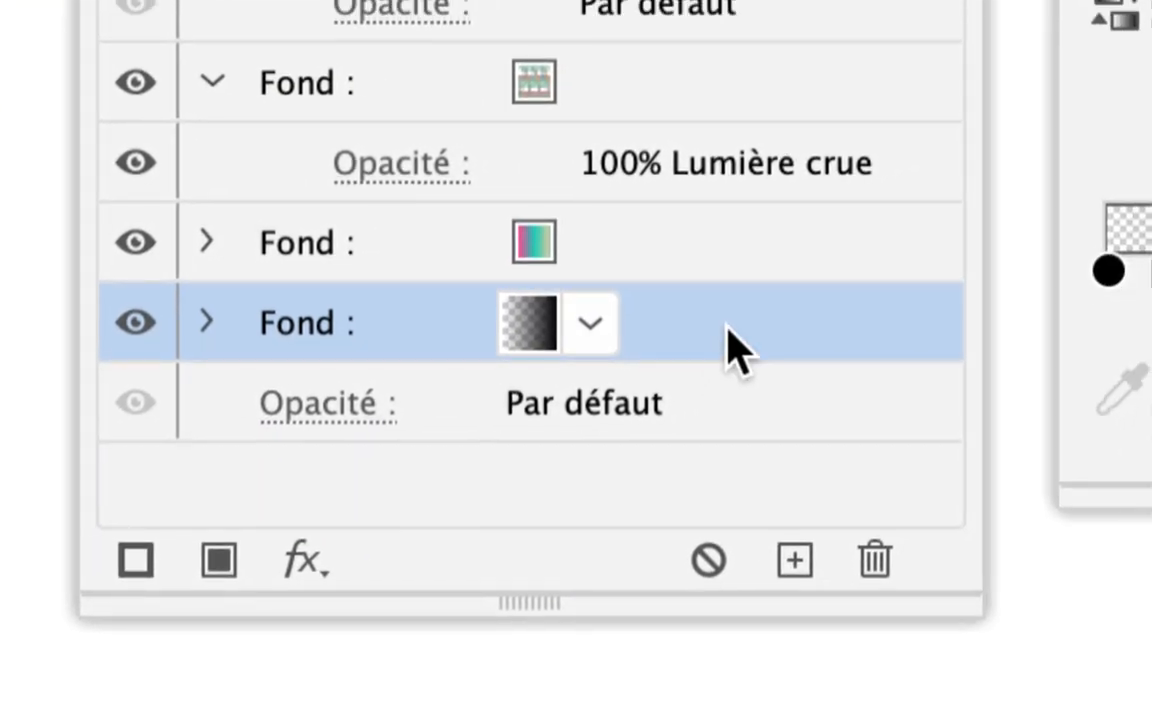
drag(733, 342, 722, 302)
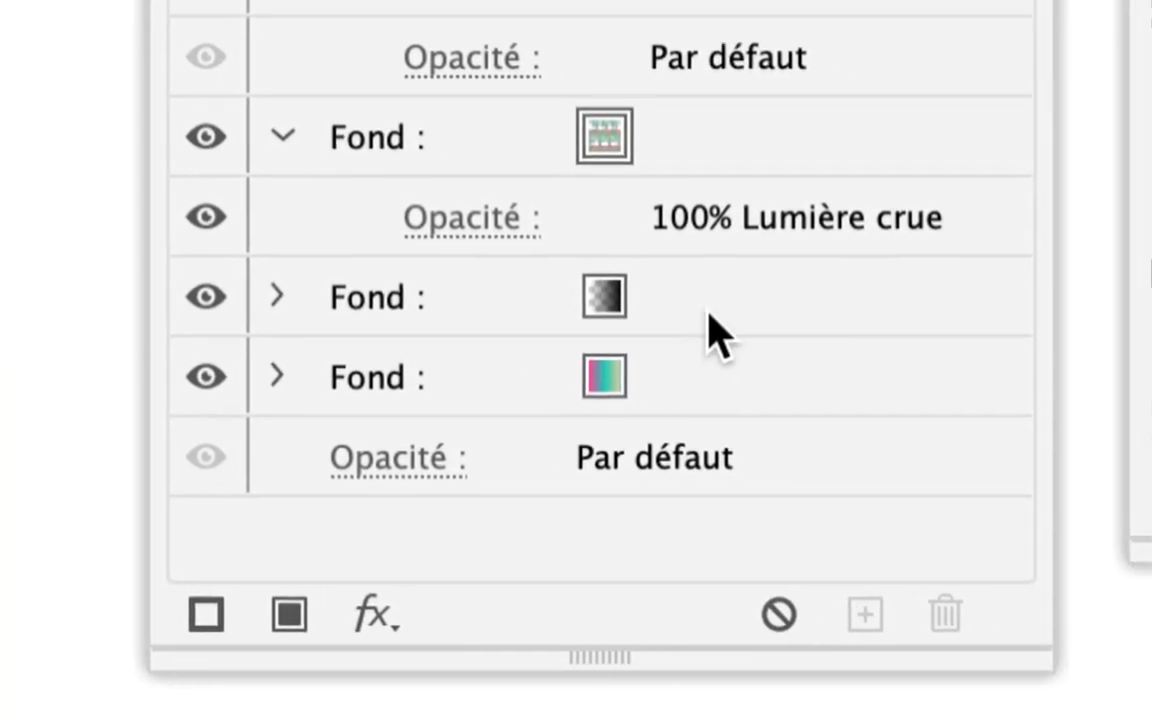
click(712, 252)
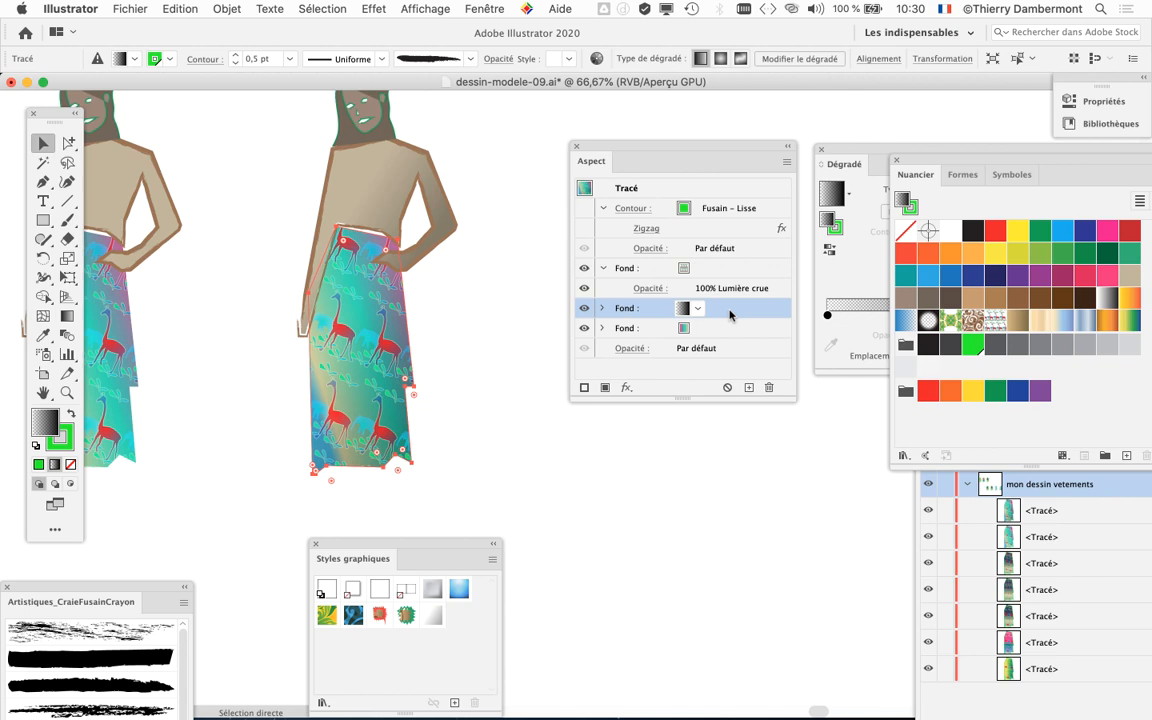
Redirect the skirt's transparent gradient with the Gradient tool so the shading runs horizontally from mid-skirt past its right edge.
key(v)
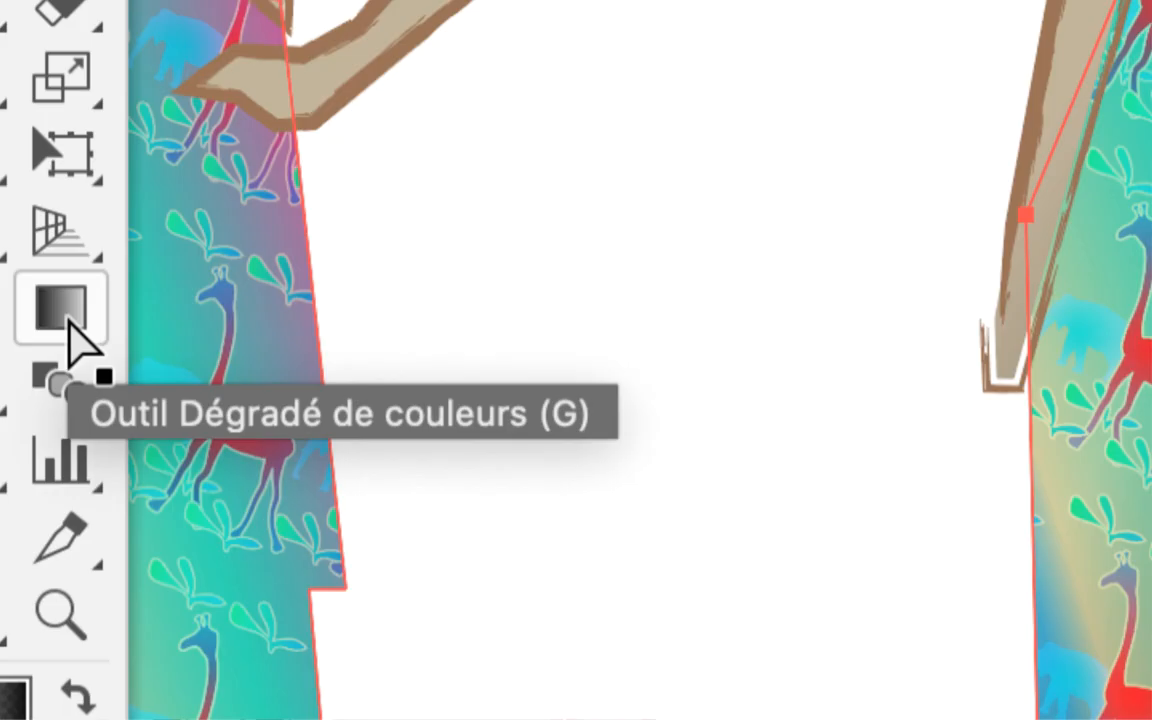
click(66, 316)
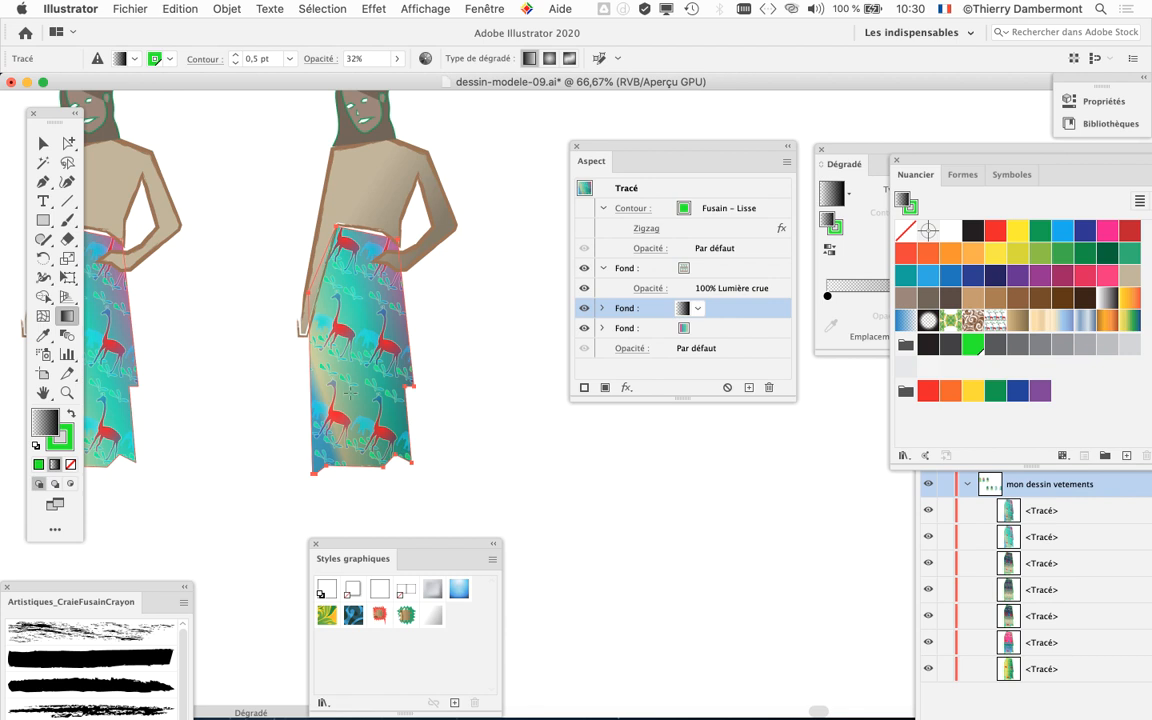
drag(350, 393, 310, 250)
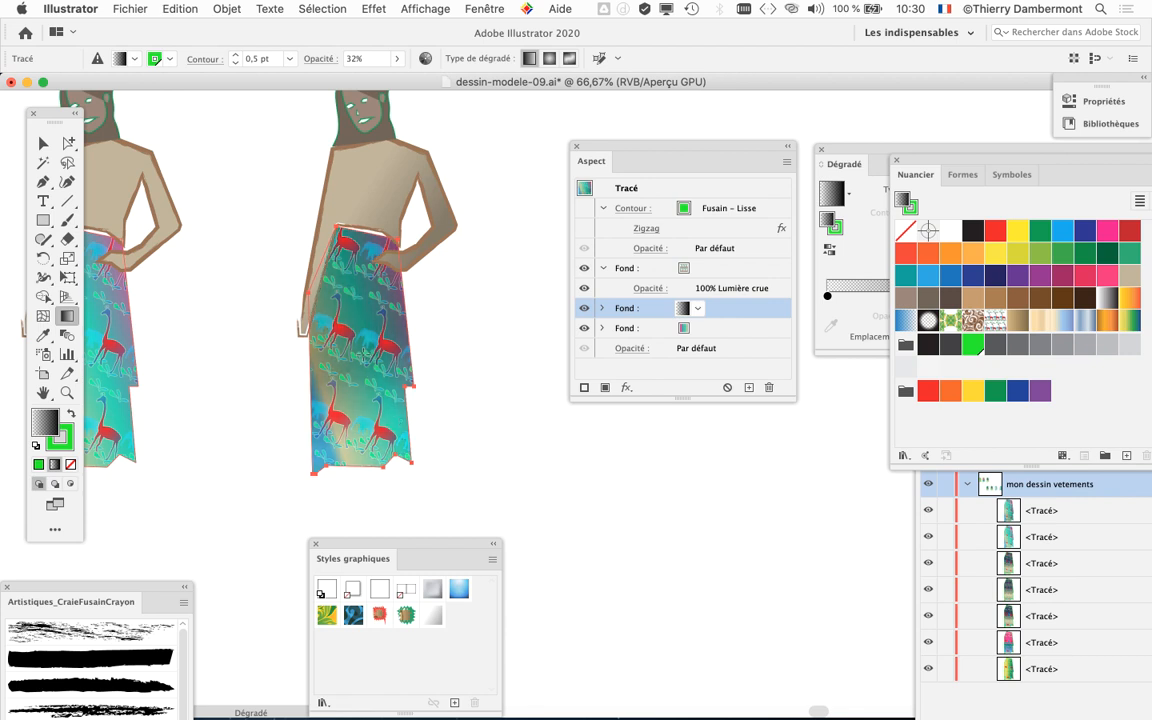
drag(345, 364, 443, 355)
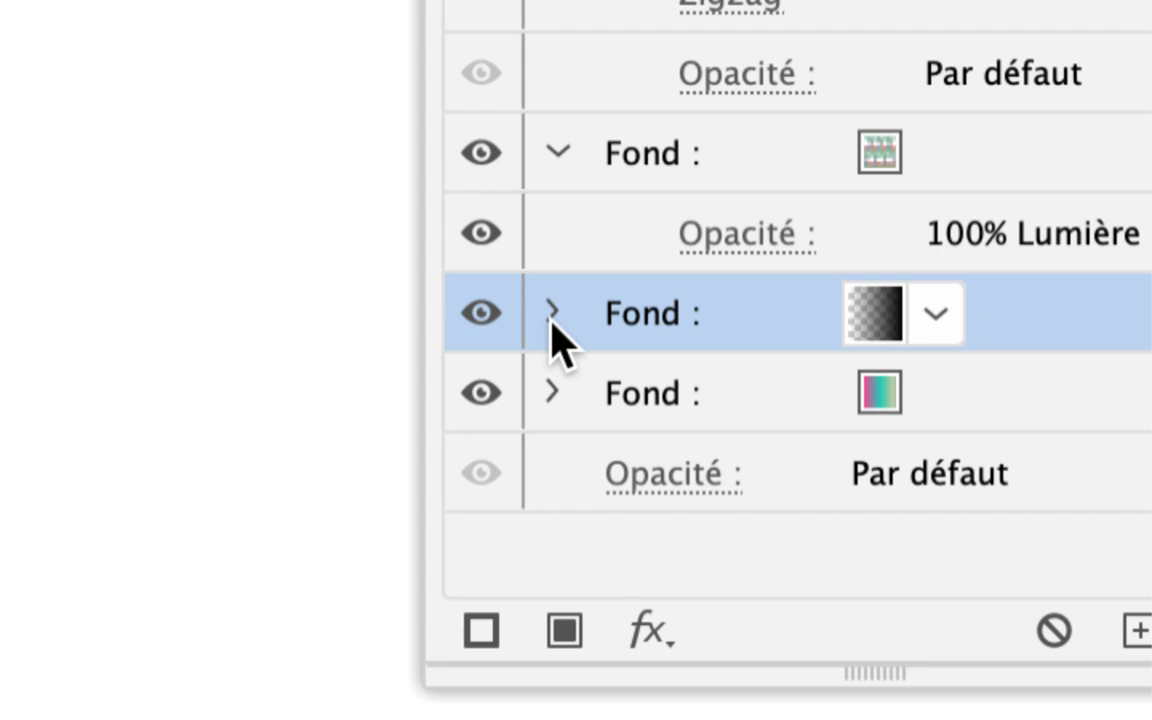
Set the opacity of the skirt's transparent black gradient fill to 60%.
click(551, 318)
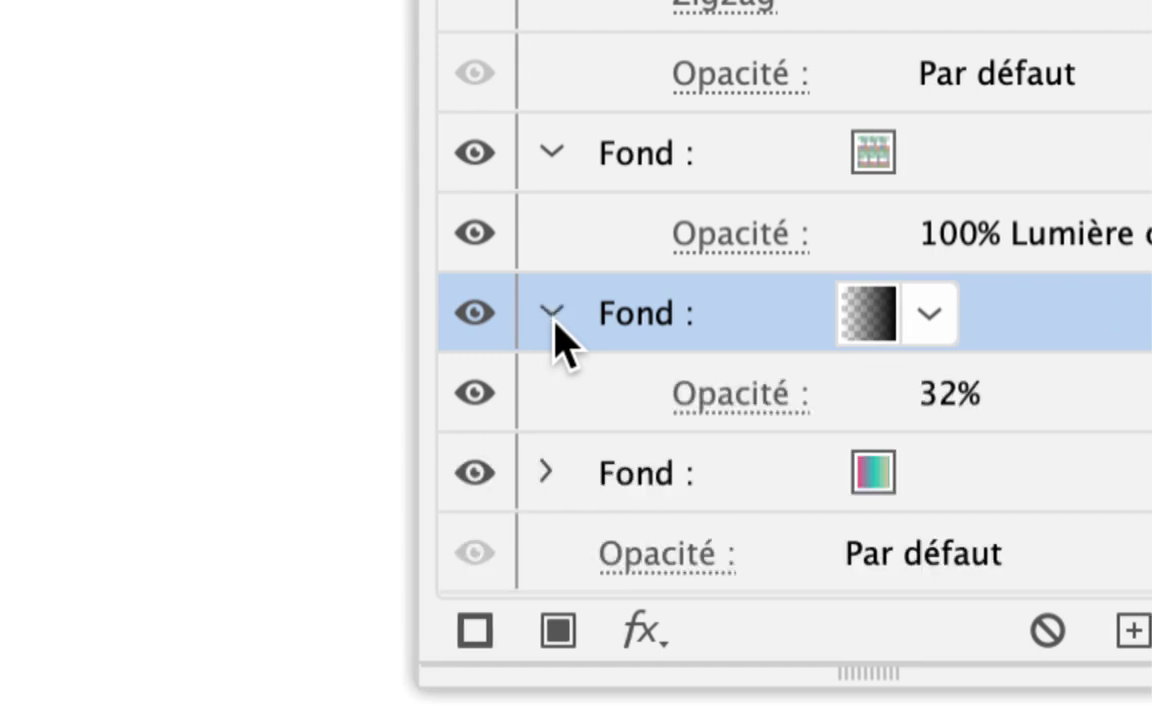
click(707, 390)
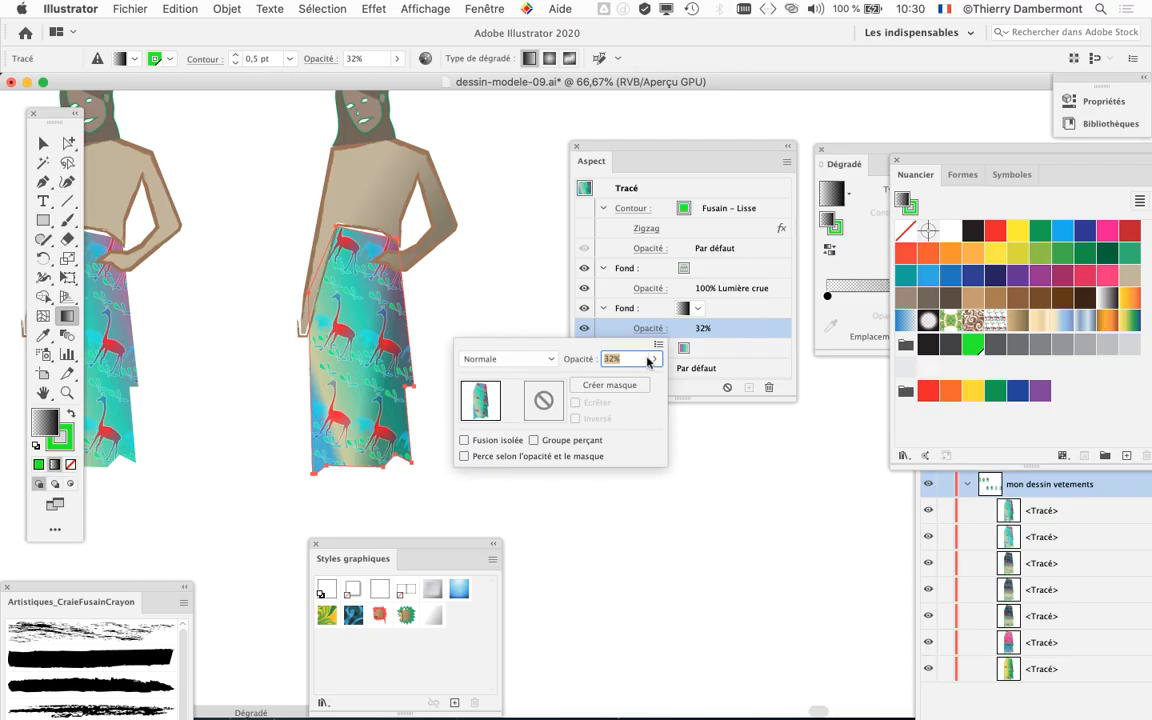
click(652, 359)
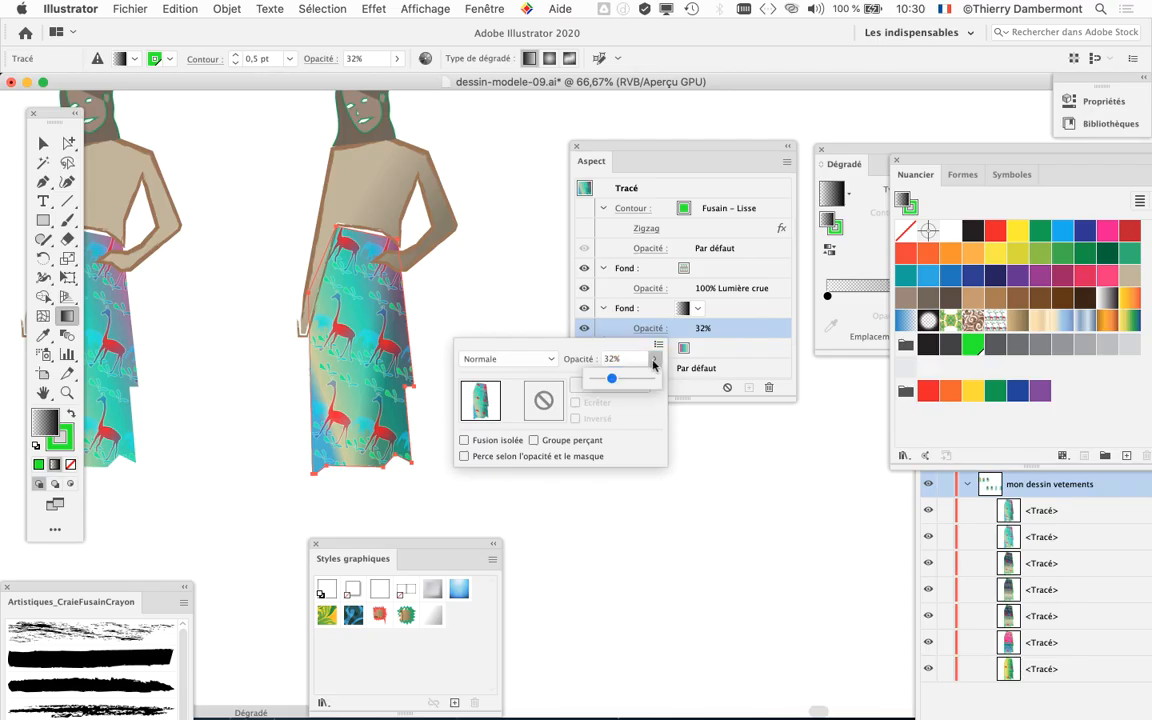
drag(607, 378, 627, 378)
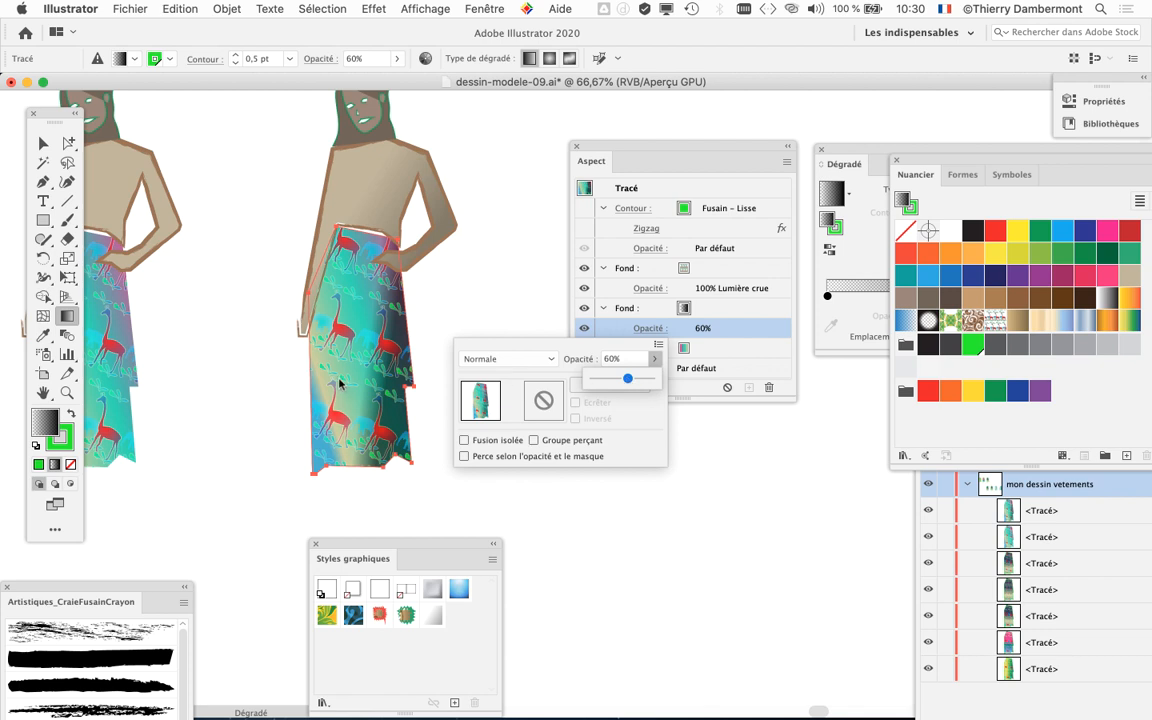
click(729, 332)
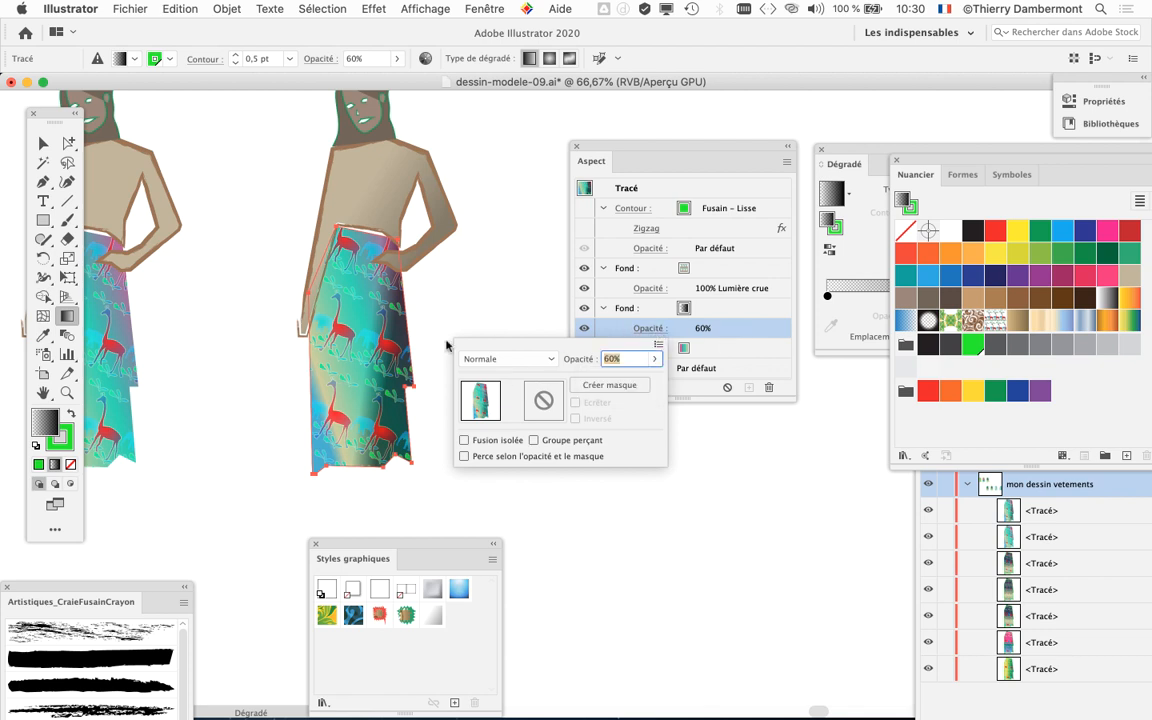
click(587, 147)
Compare the skirt up close with and without the transparent gradient fill, keeping the graphic styles clear of it.
scroll(360, 322, up, 2)
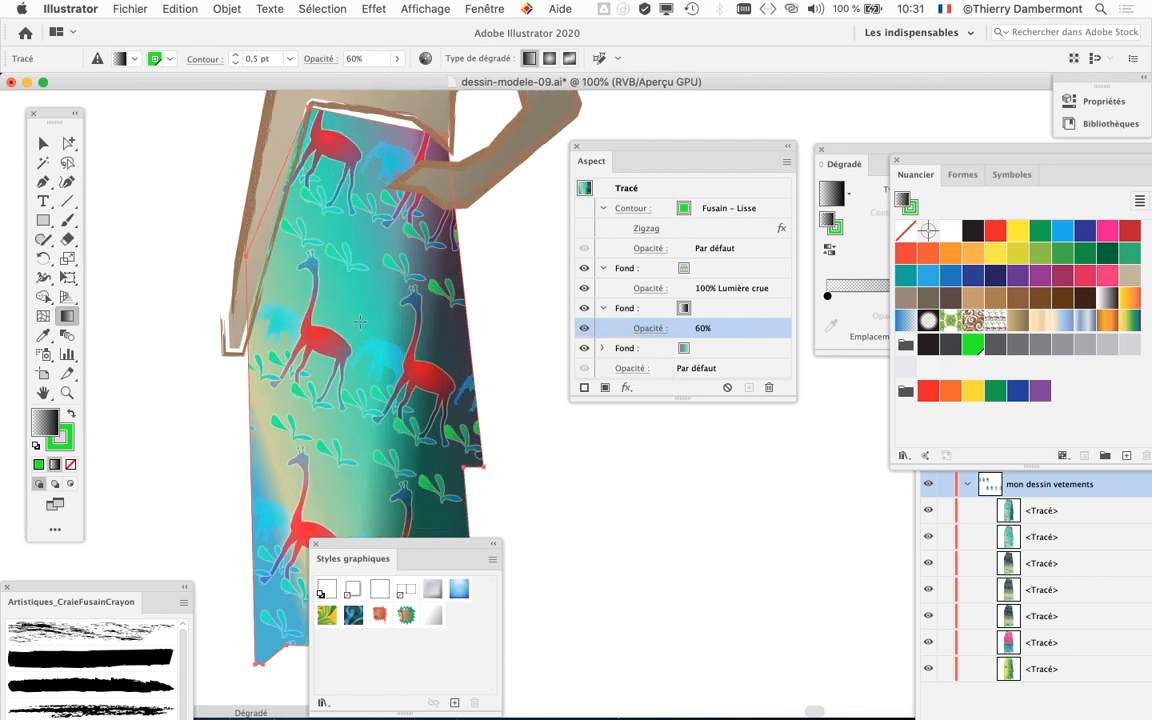
drag(400, 558, 725, 548)
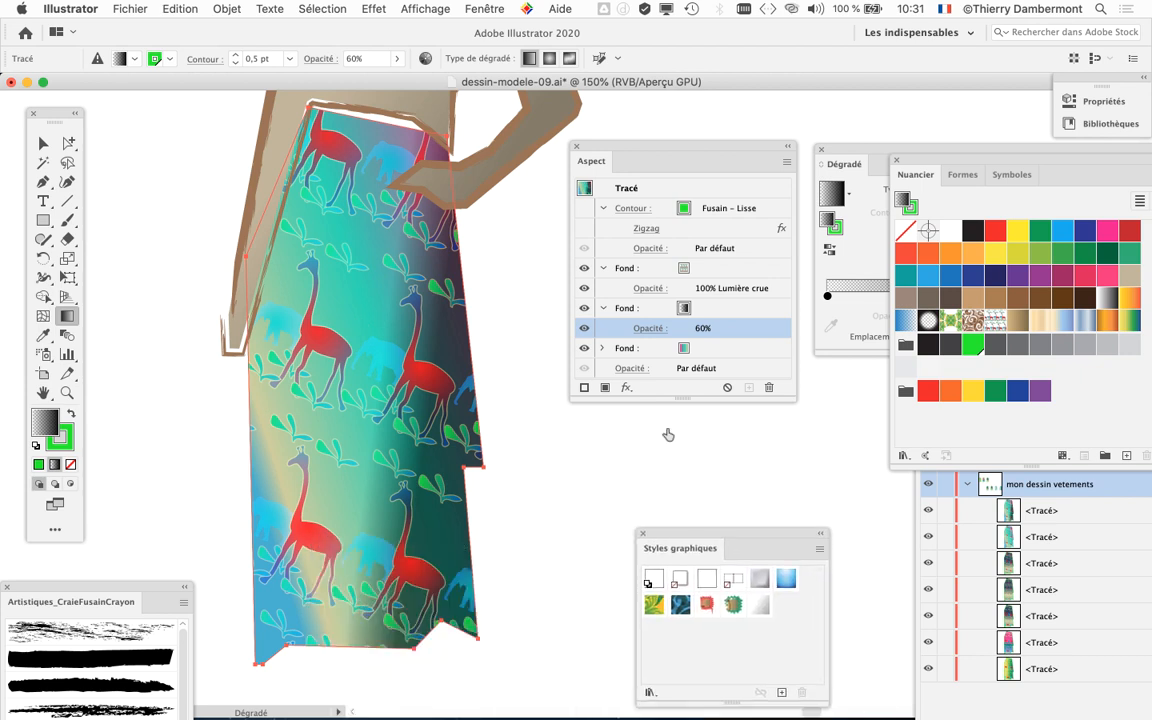
click(584, 311)
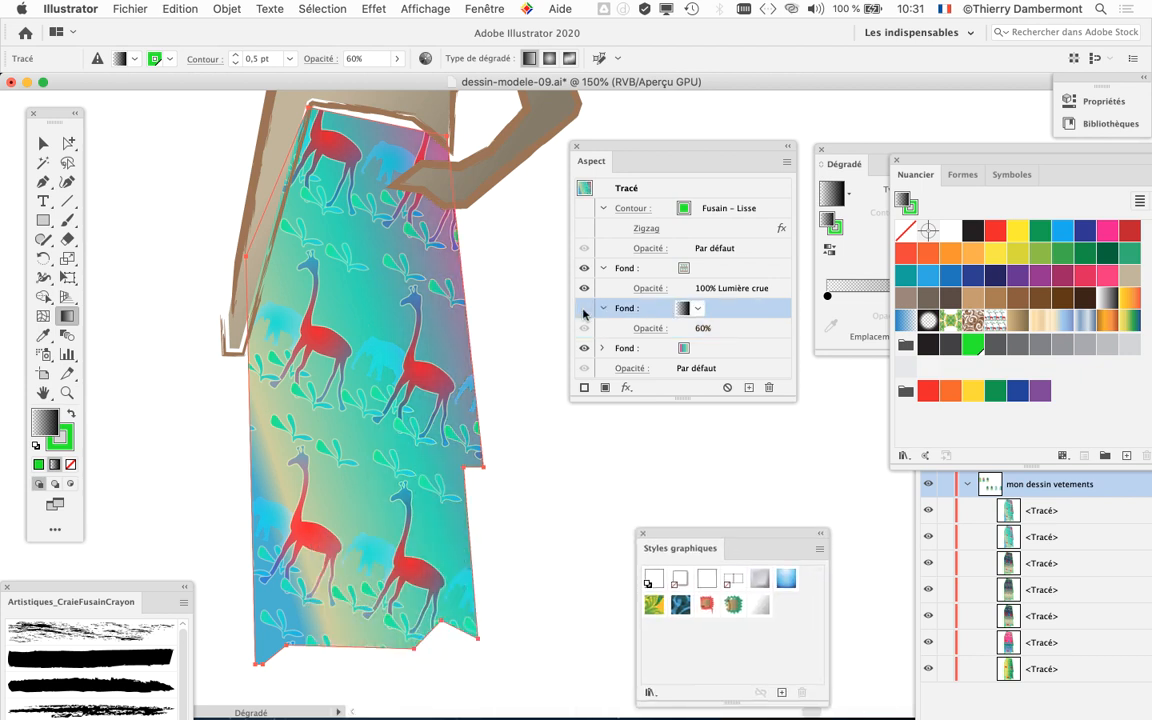
click(584, 311)
click(584, 311)
click(584, 313)
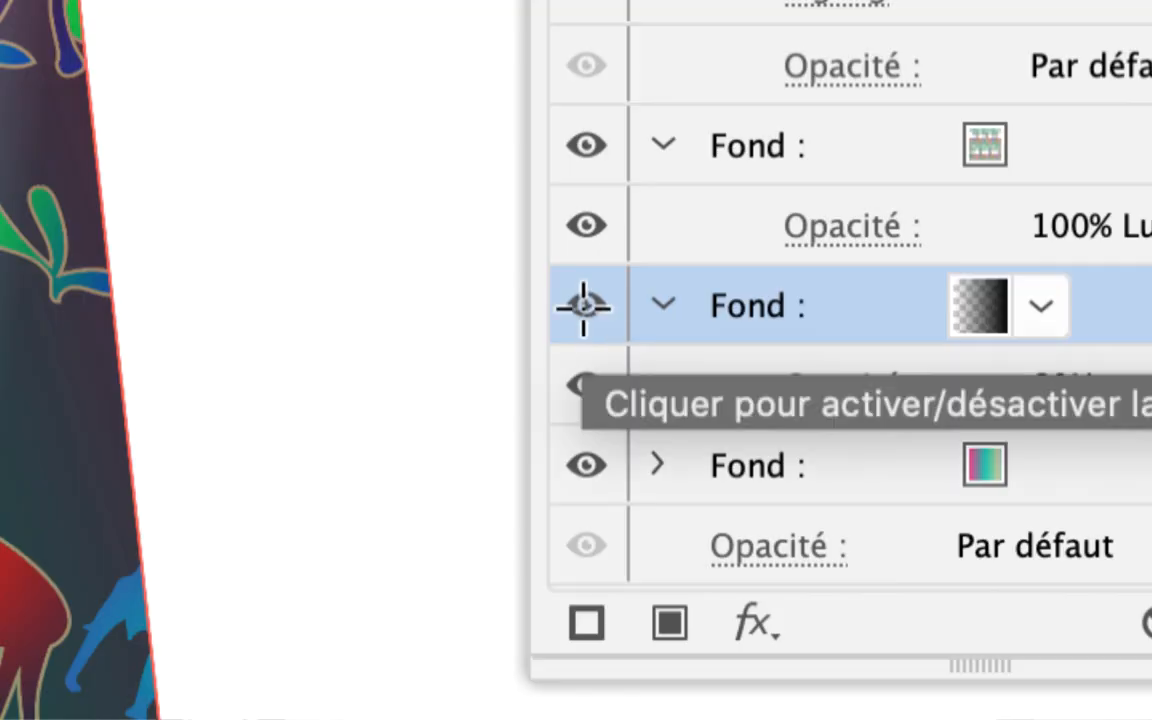
click(584, 306)
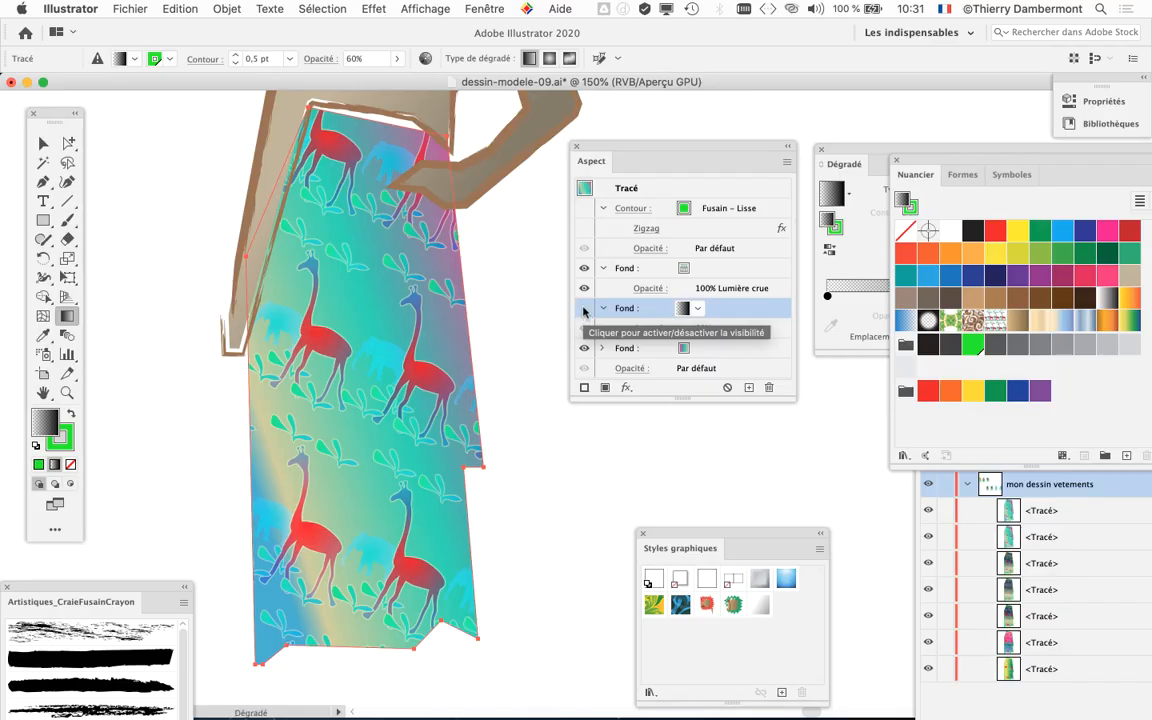
click(584, 311)
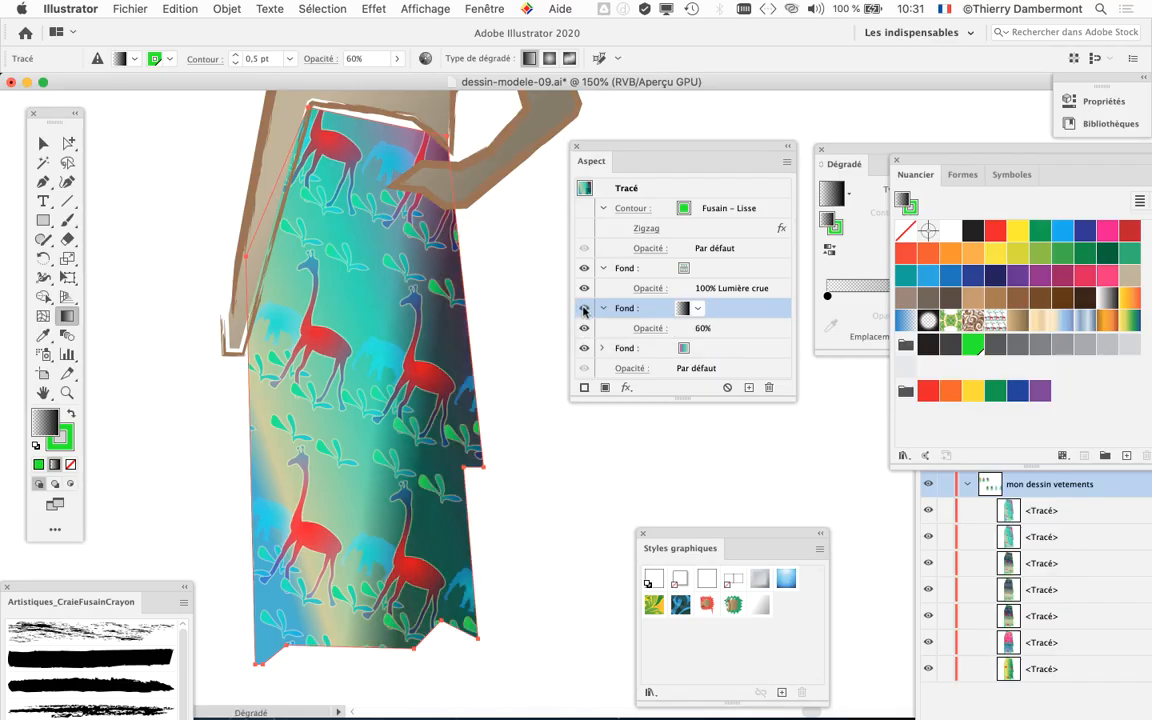
click(584, 311)
click(584, 311)
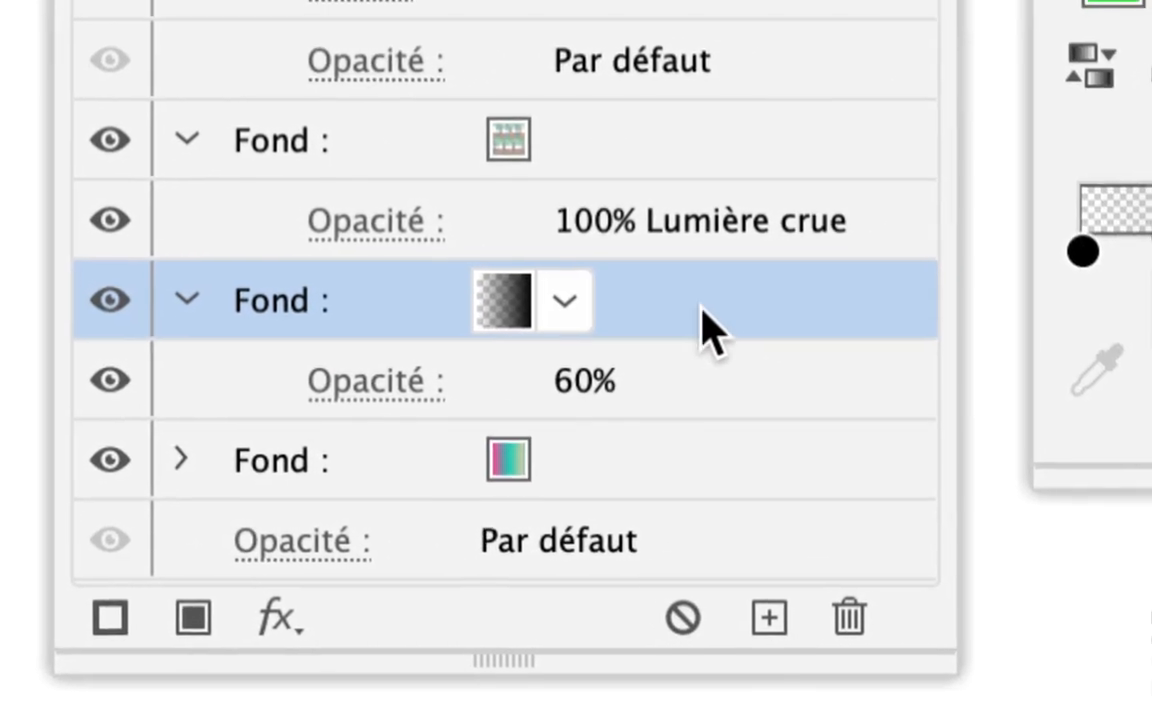
Move the transparent black gradient fill above the giraffe pattern fill and examine the shading over the giraffes.
drag(1042, 326, 1033, 105)
drag(700, 275, 703, 265)
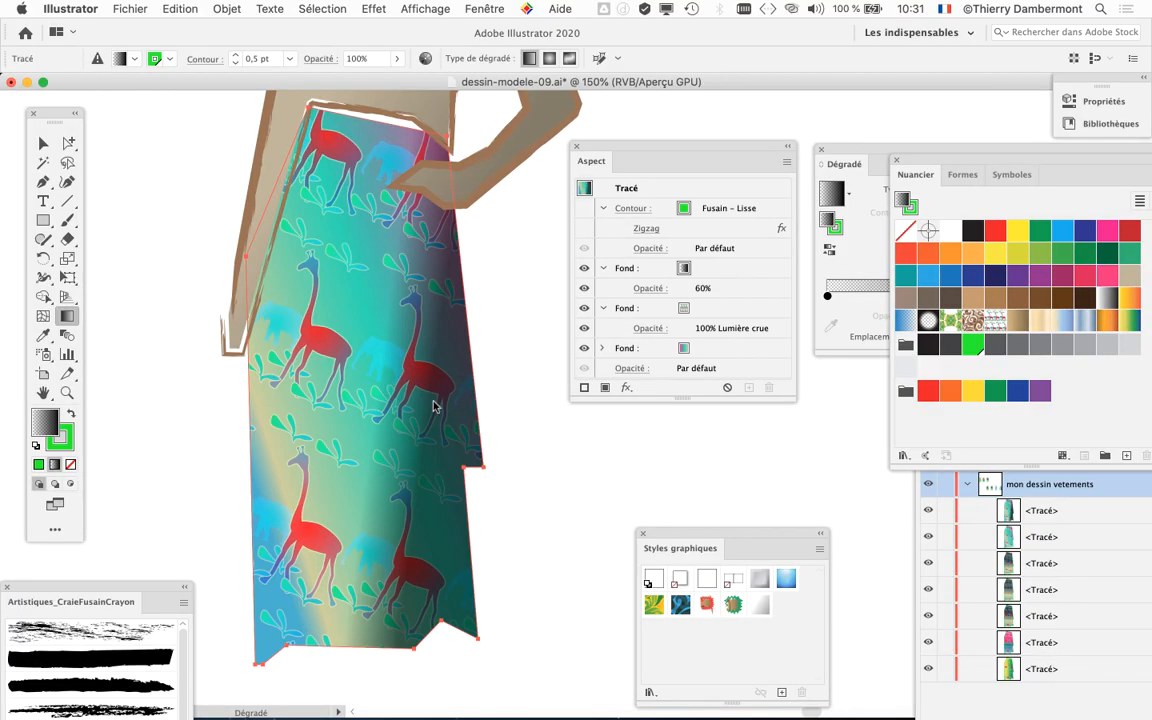
scroll(434, 405, up, 1)
drag(660, 268, 736, 260)
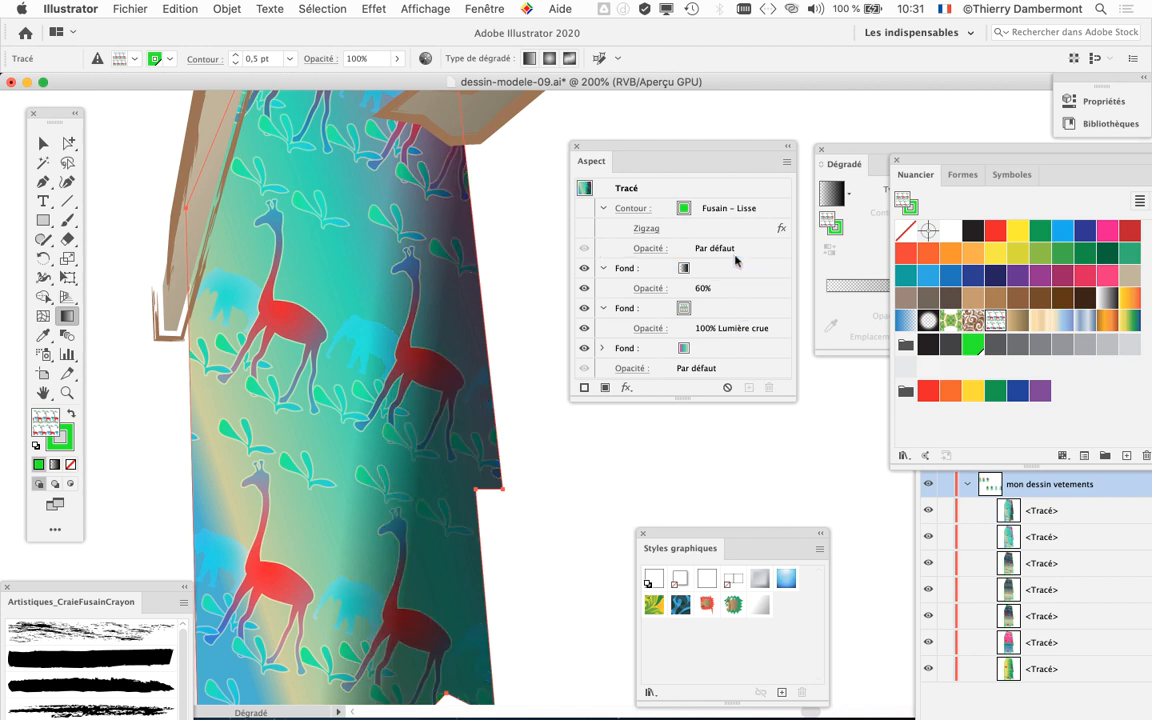
scroll(418, 457, down, 2)
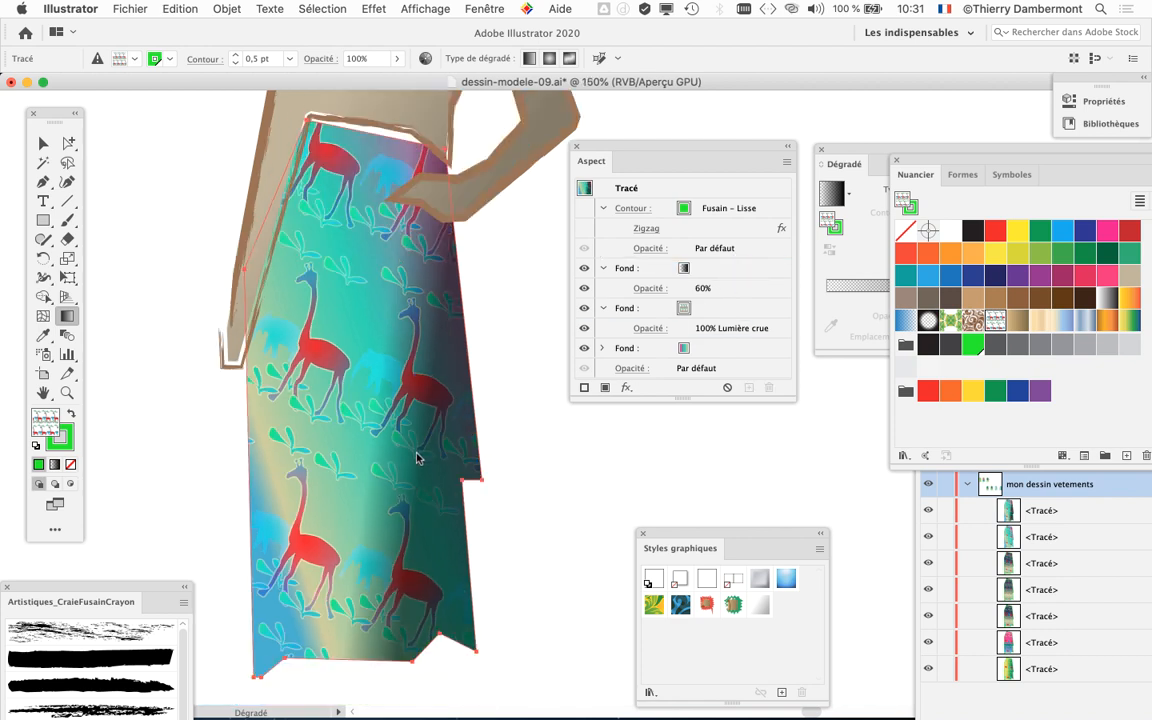
Reduce the opacity of the skirt's topmost gradient fill to 41%.
click(596, 268)
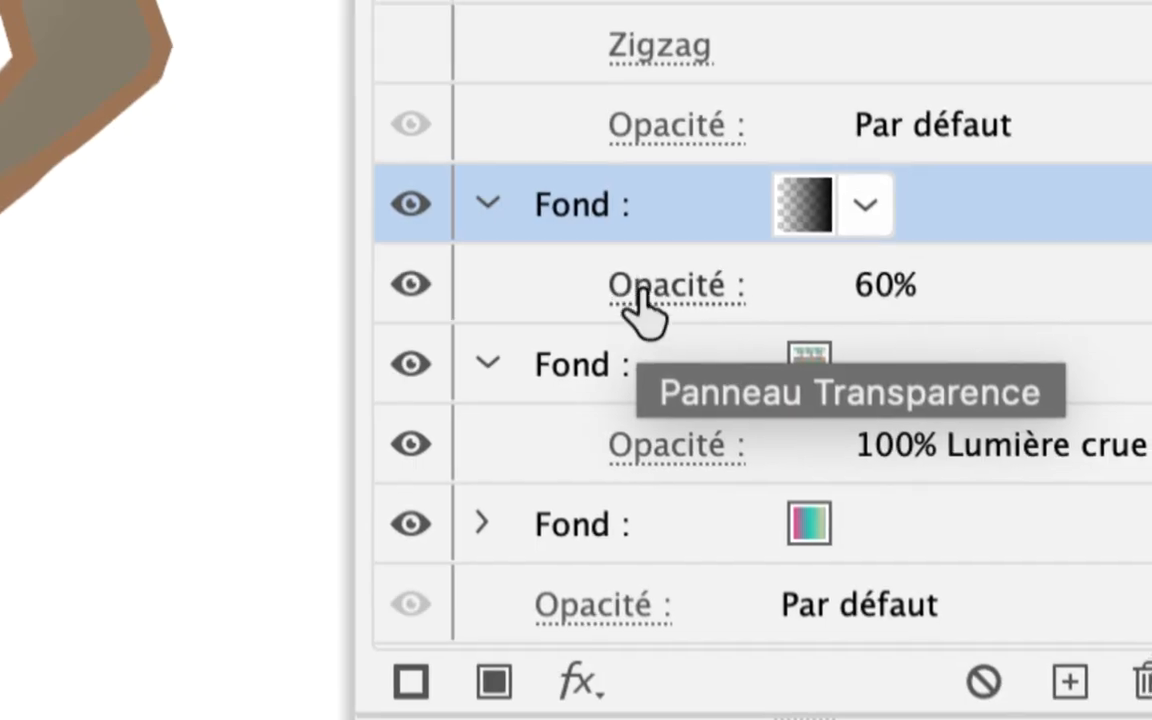
click(640, 295)
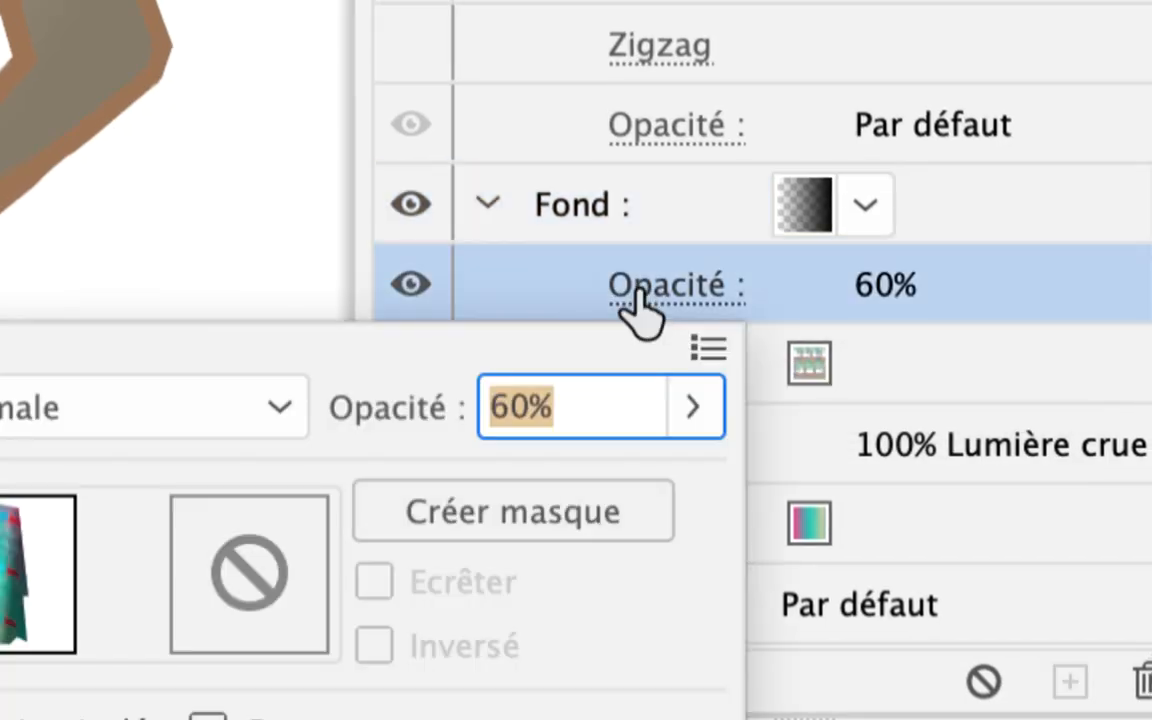
click(654, 318)
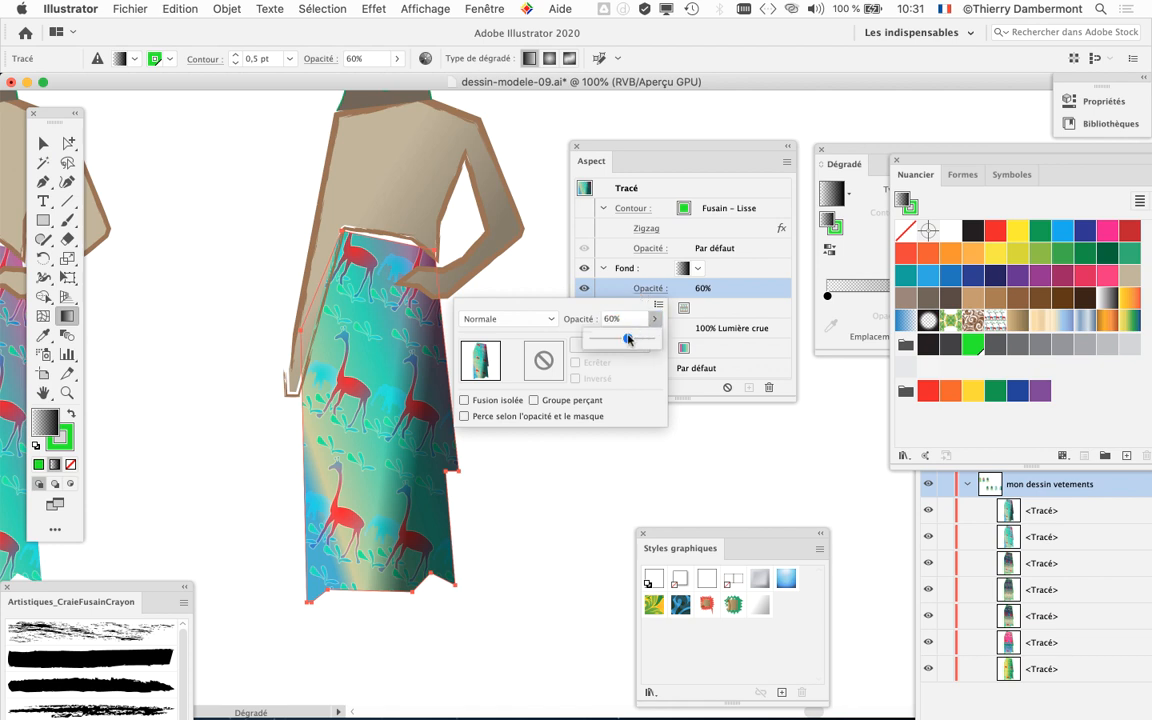
drag(629, 341, 617, 341)
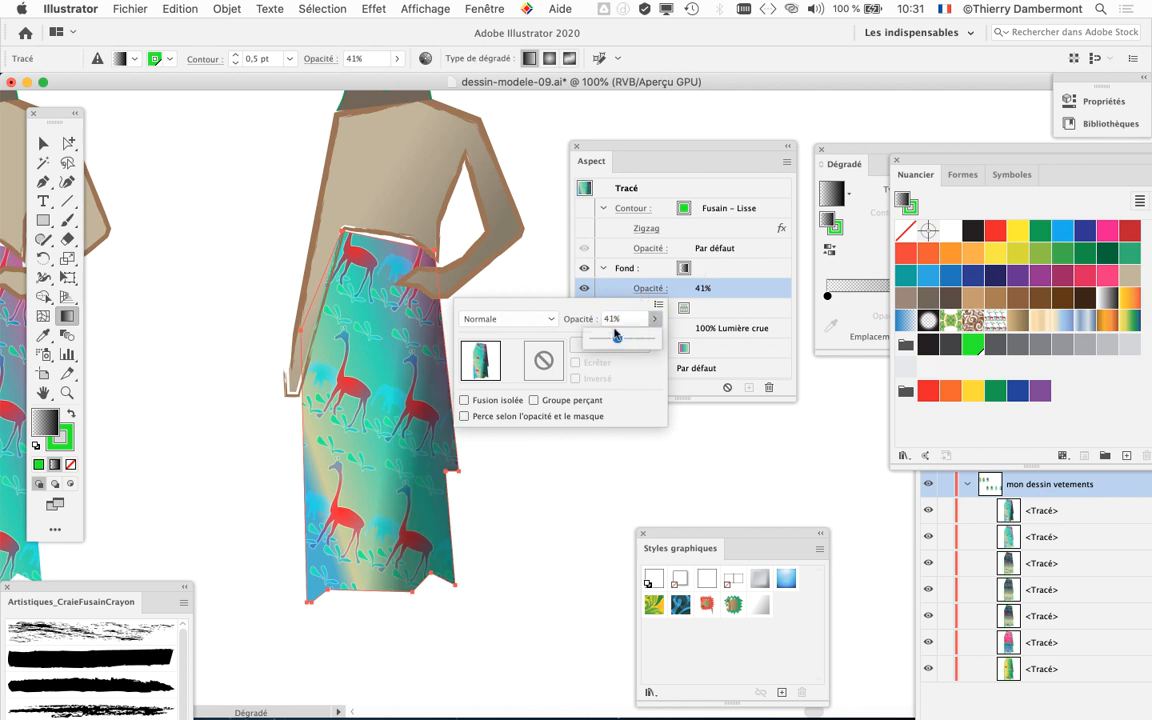
click(607, 147)
click(607, 147)
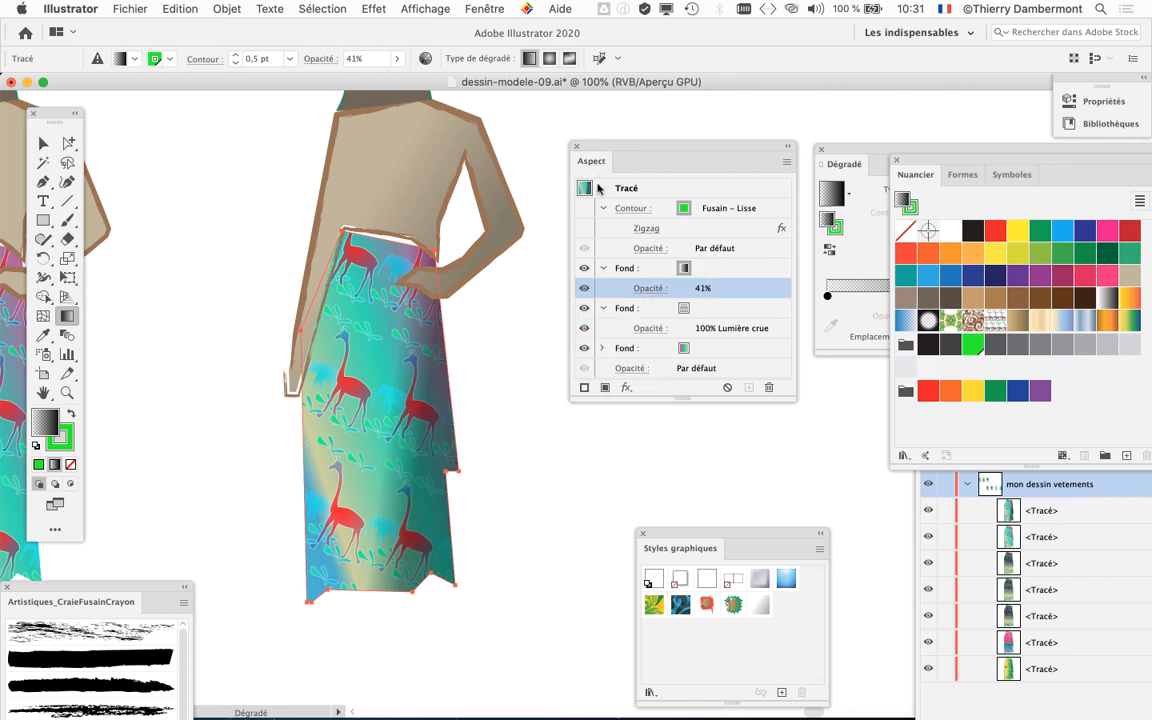
Toggle the visibility of the topmost gradient fill to compare the skirt with and without the lighter shading.
click(584, 270)
click(584, 270)
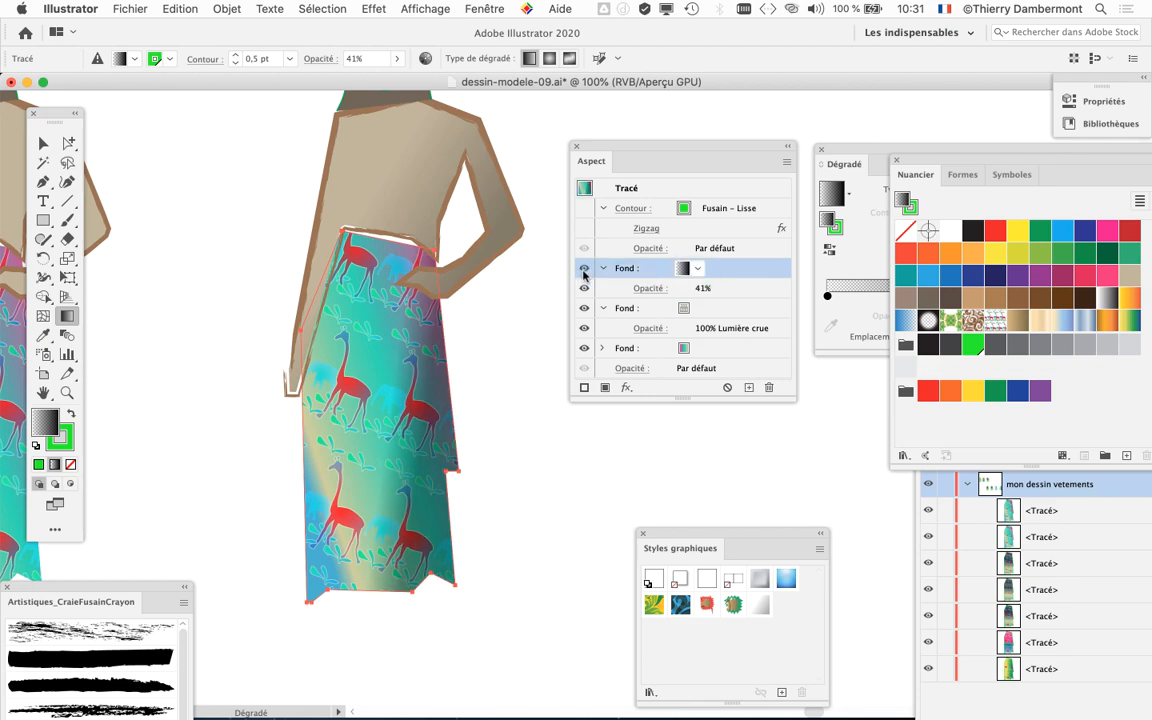
click(584, 270)
click(584, 270)
scroll(329, 459, up, 2)
scroll(537, 298, down, 2)
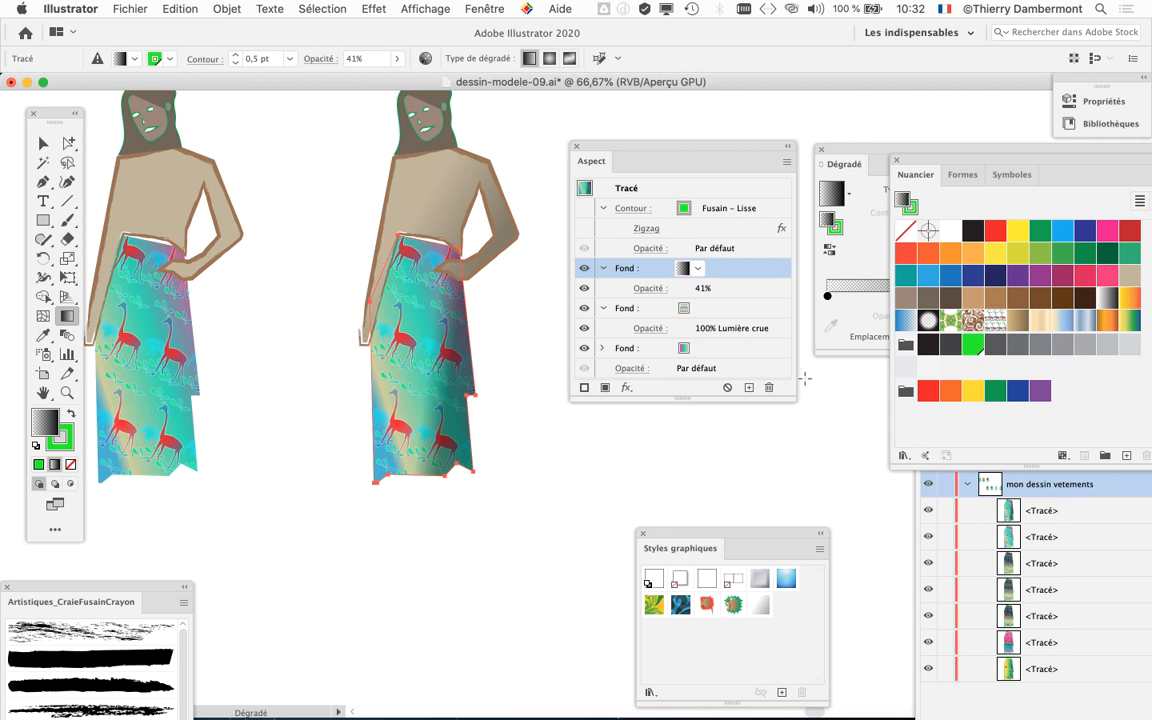
Enlarge the Appearance panel to fit all the skirt's attributes and bring the neighbouring dressed figures into view.
drag(791, 398, 777, 472)
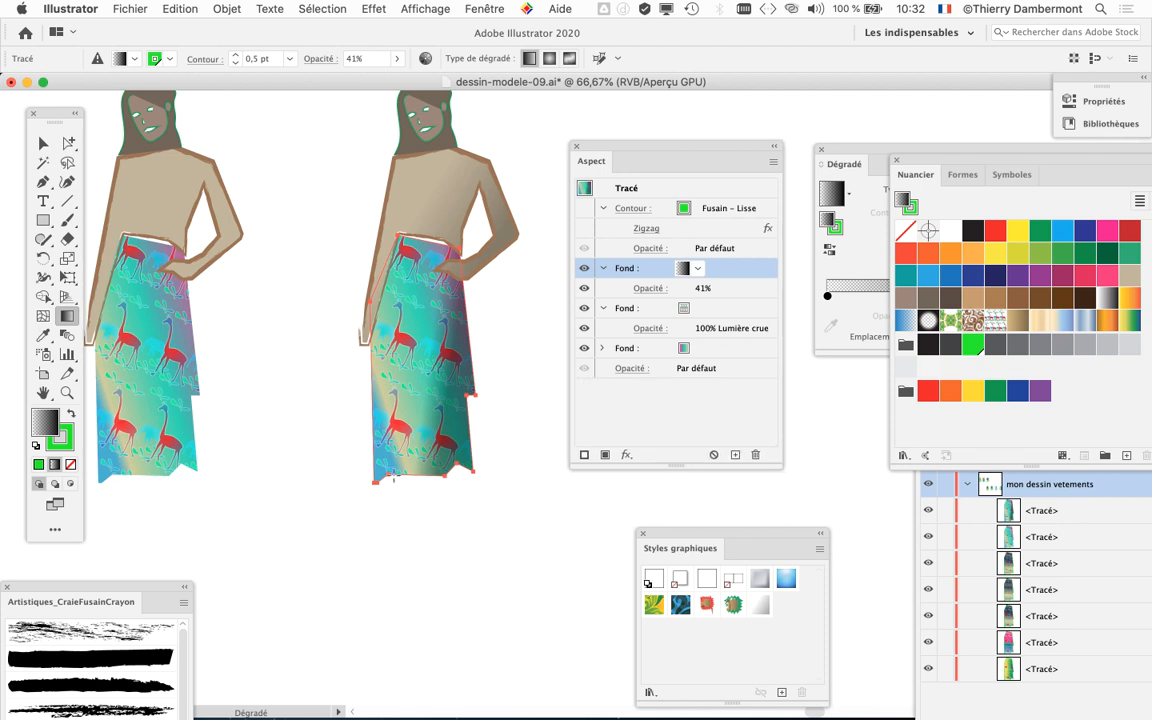
scroll(394, 479, down, 1)
drag(396, 314, 454, 266)
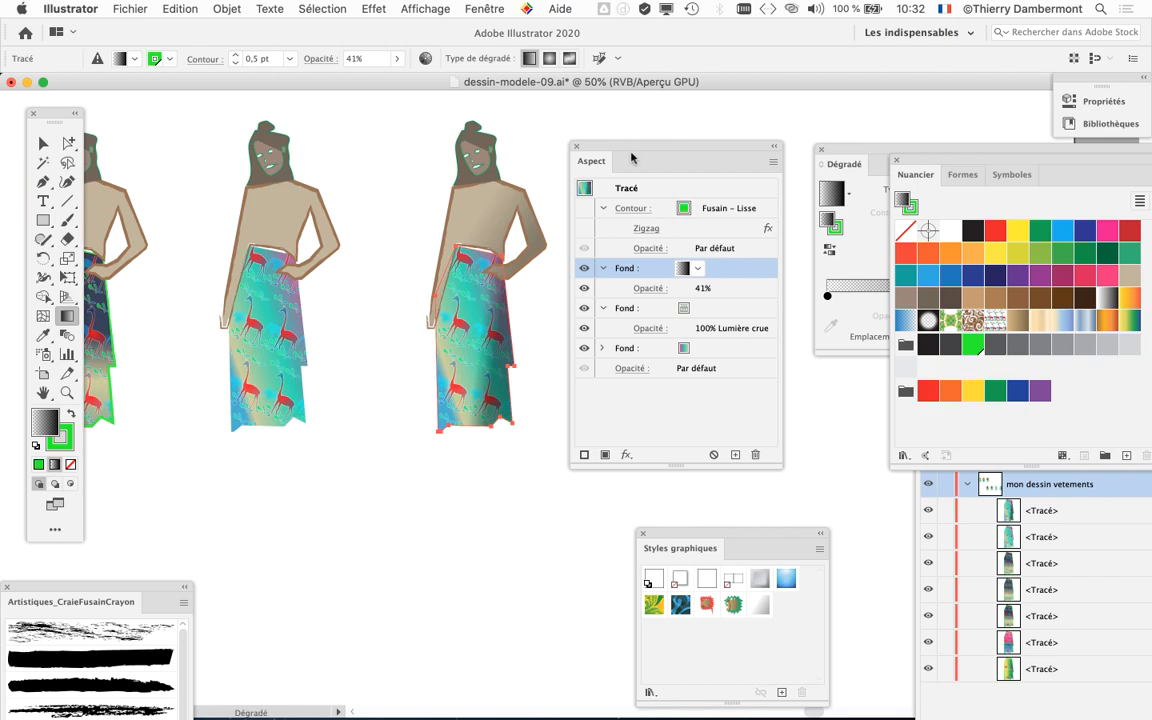